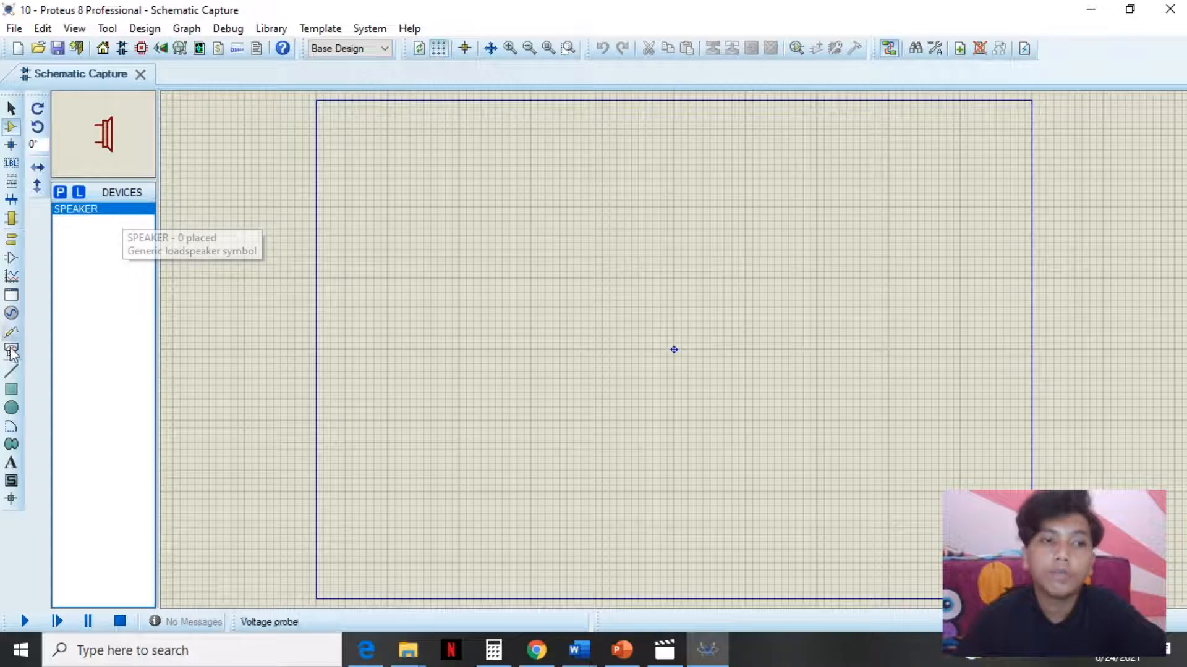
# - Place an oscilloscope from the virtual instruments on the schematic sheet
pyautogui.click(11, 334)
pyautogui.click(12, 351)
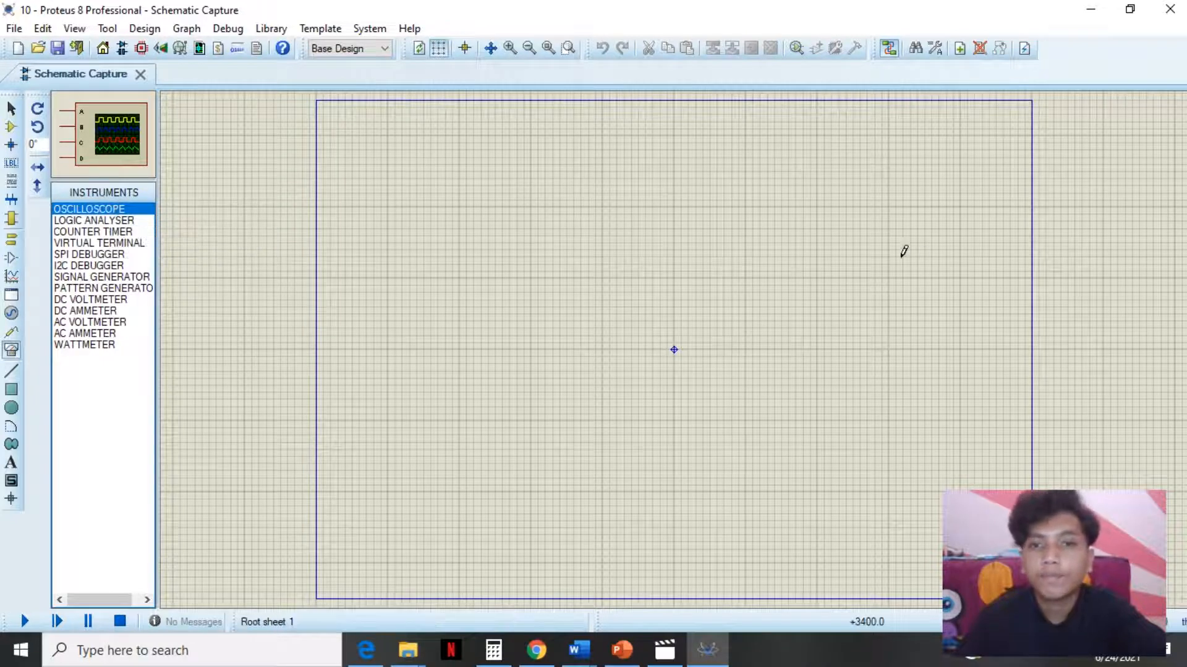
pyautogui.click(744, 233)
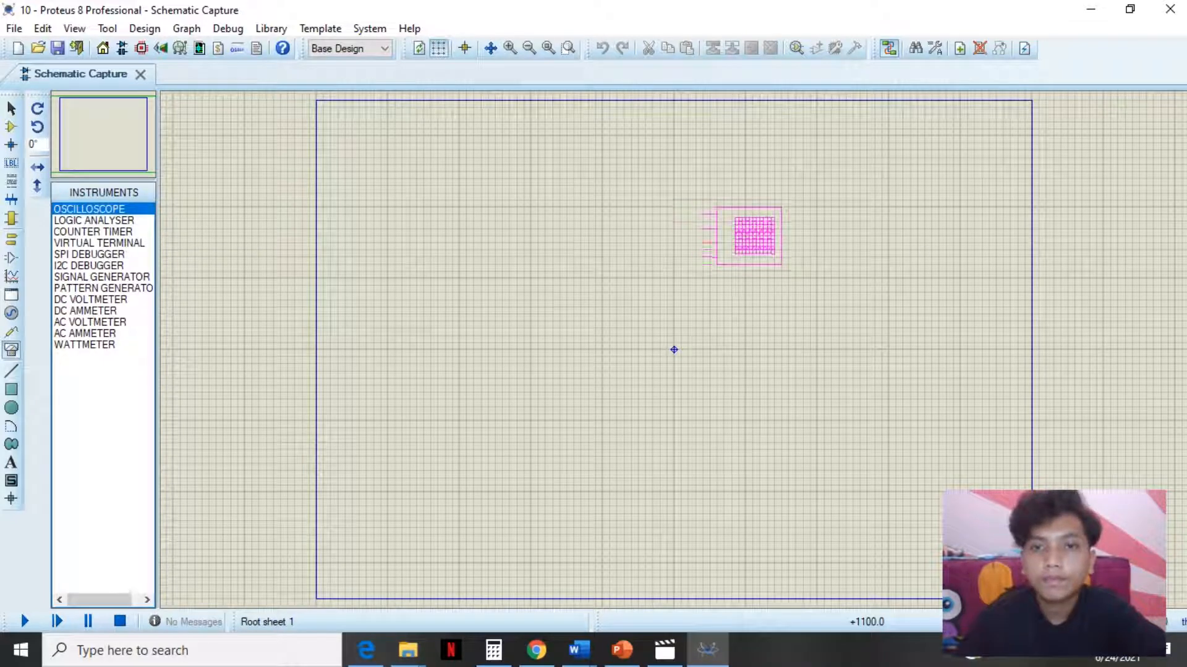
pyautogui.click(743, 235)
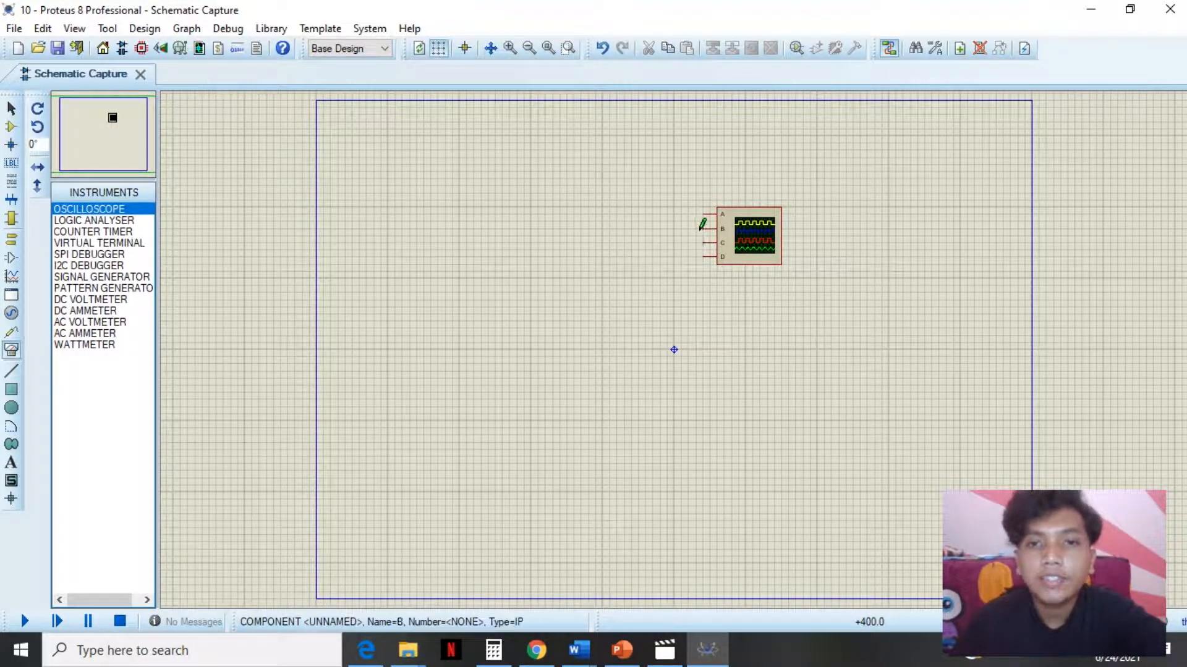
# - Place the SPEAKER device to the left of the oscilloscope
pyautogui.press('F6')
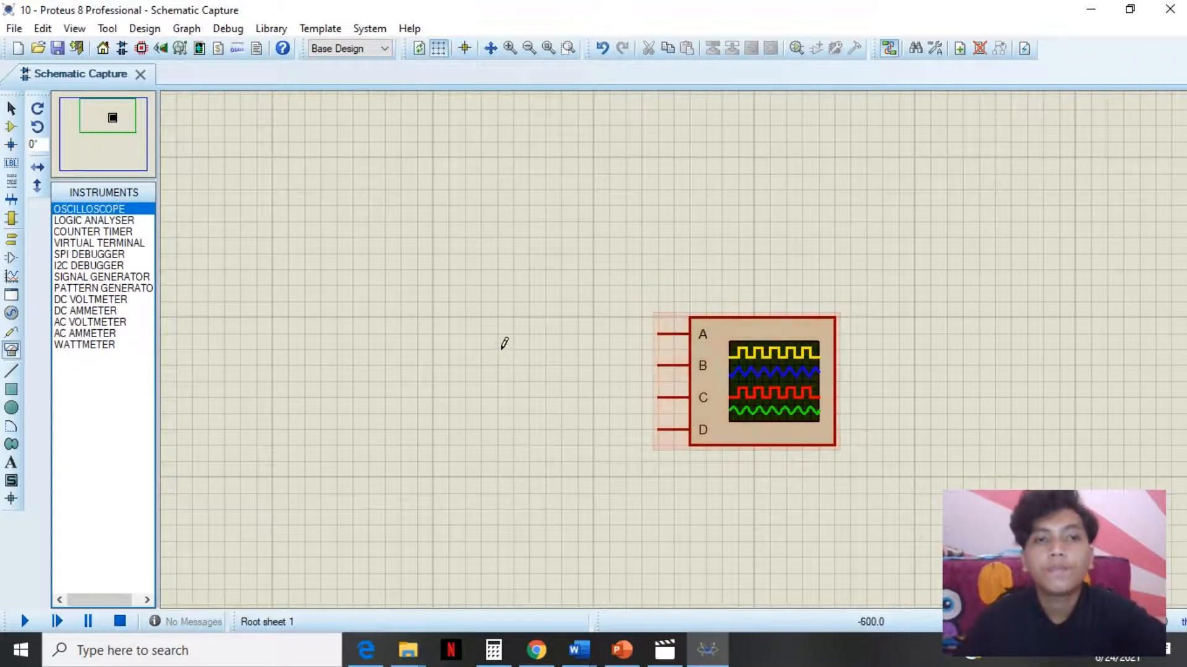
pyautogui.scroll(-3, 631, 344)
pyautogui.scroll(1, 559, 339)
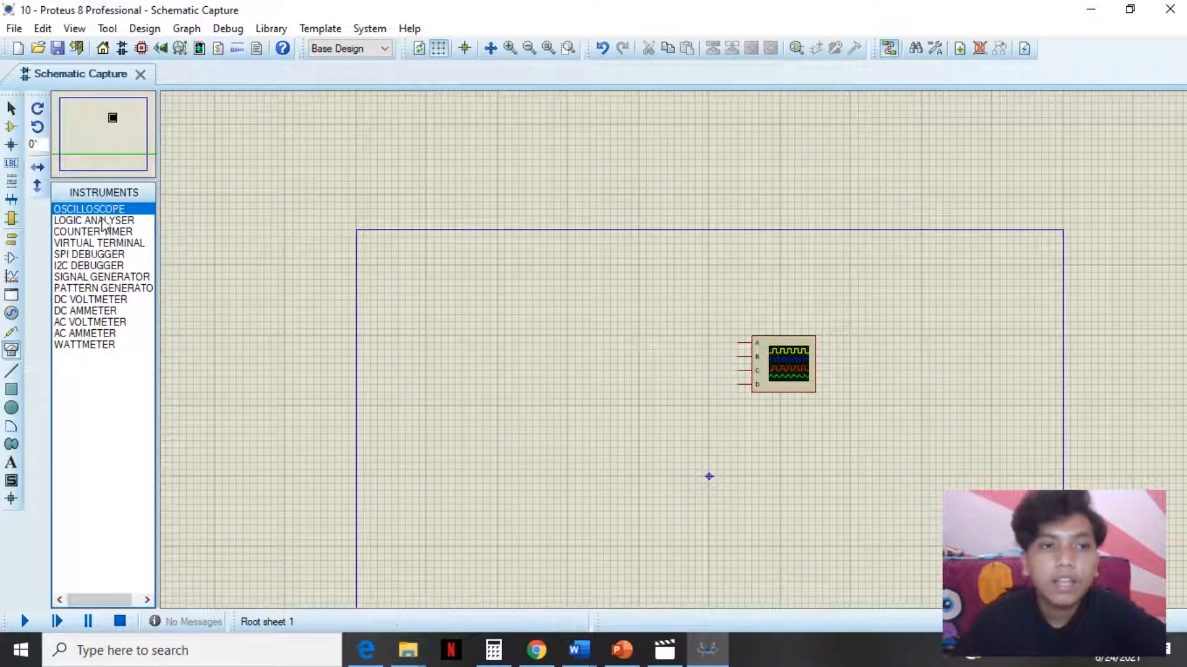
pyautogui.click(11, 126)
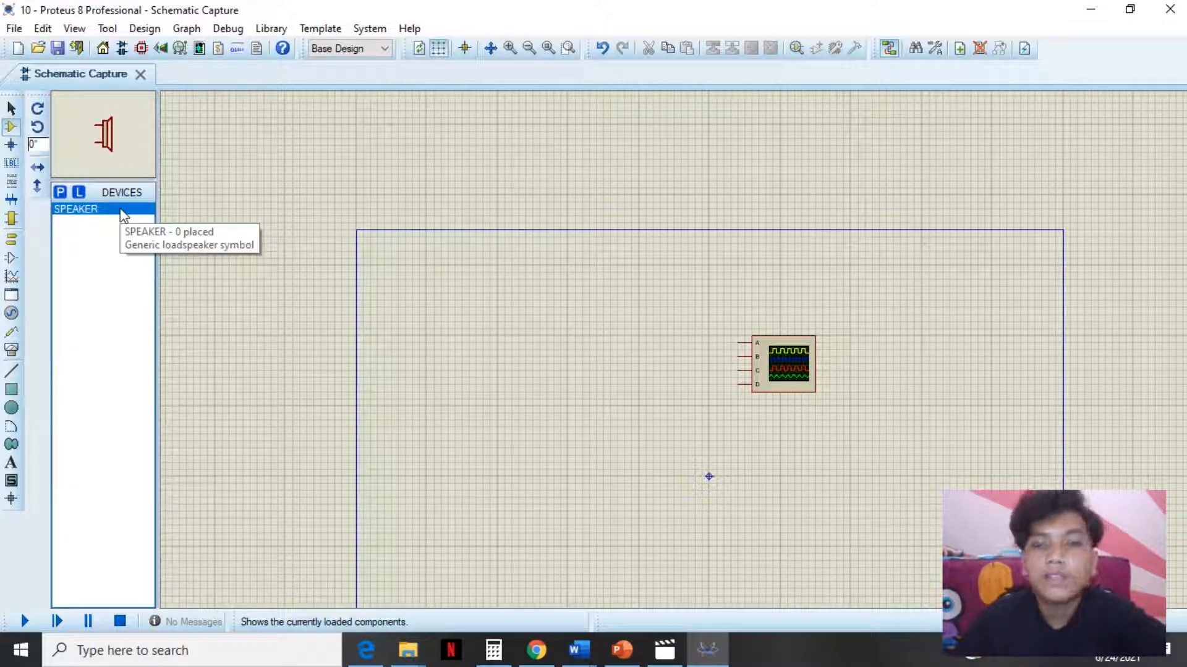
pyautogui.click(675, 359)
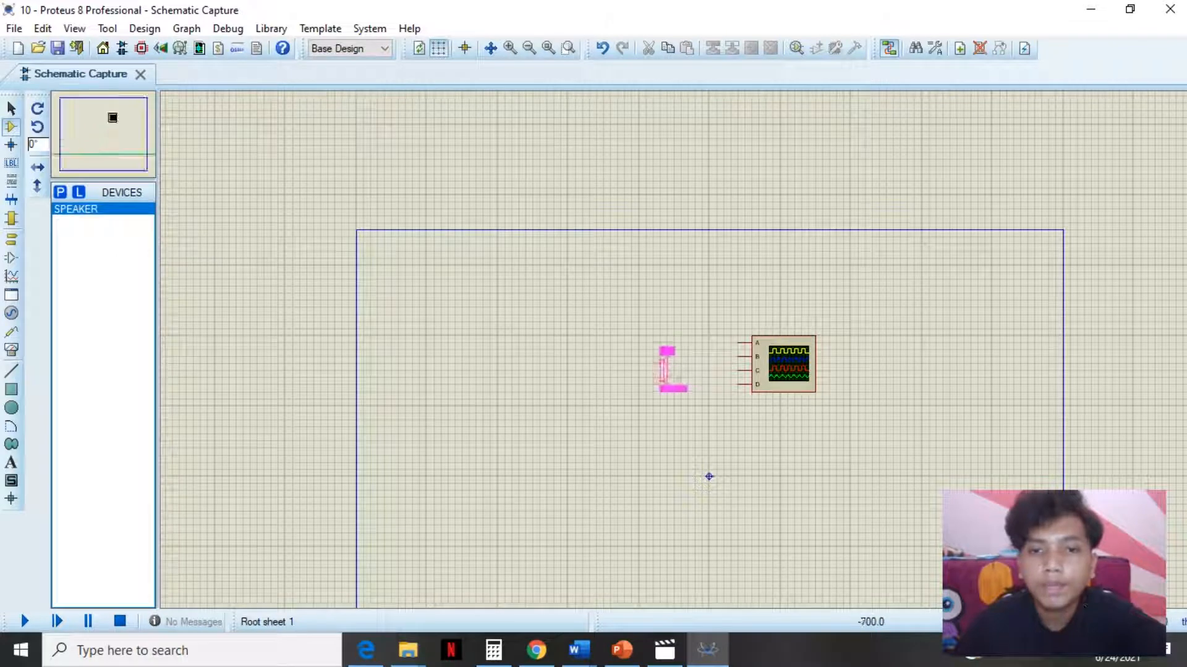
pyautogui.click(657, 371)
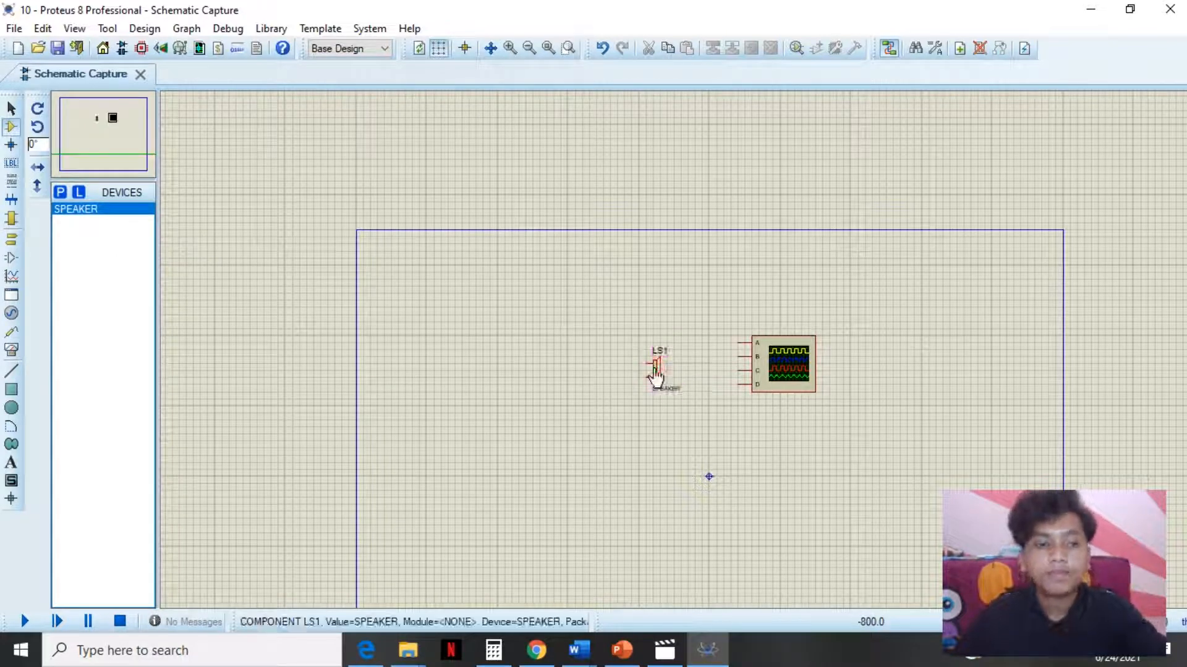
pyautogui.click(12, 277)
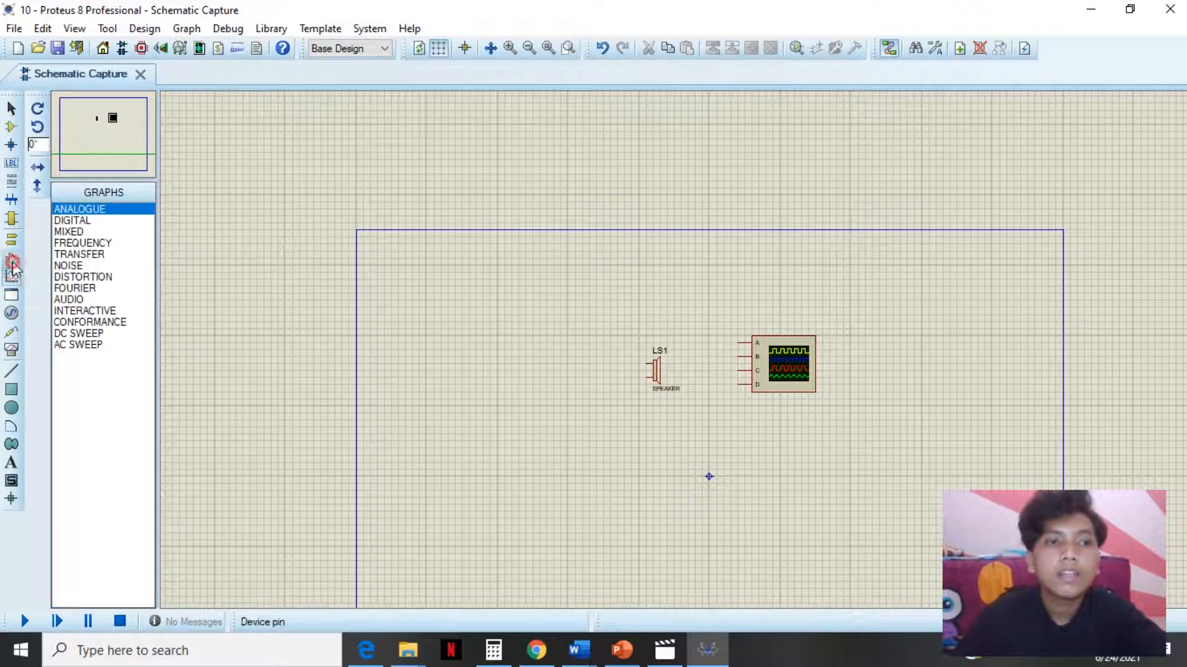
pyautogui.click(11, 258)
pyautogui.click(11, 331)
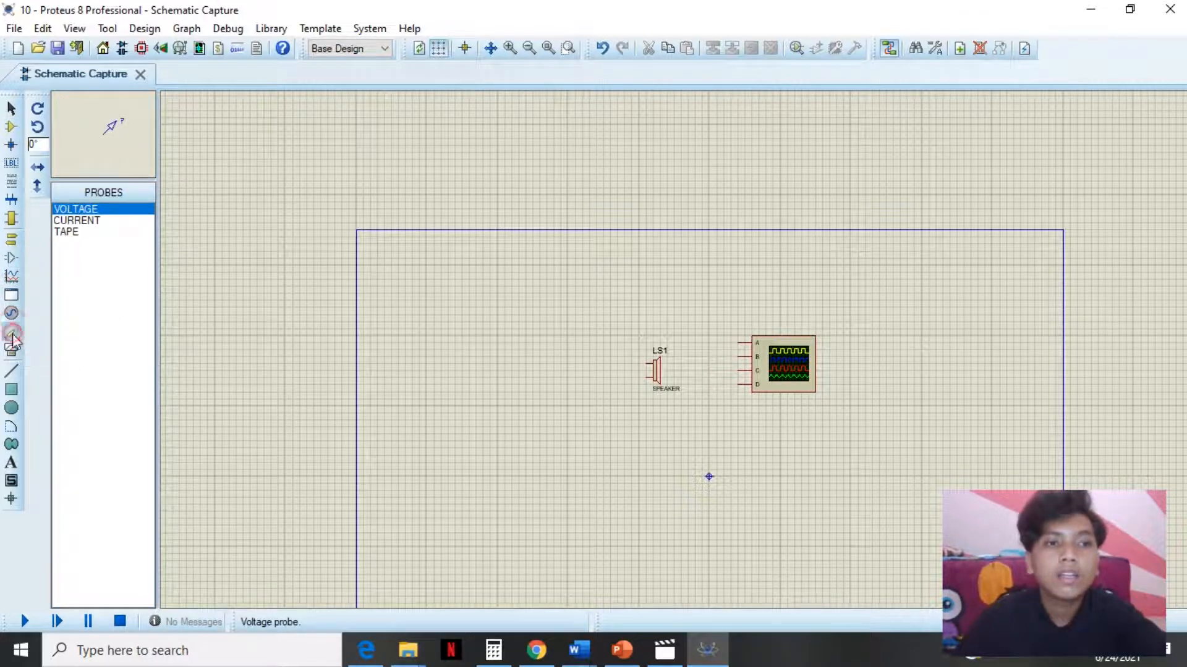
pyautogui.click(11, 350)
pyautogui.click(12, 369)
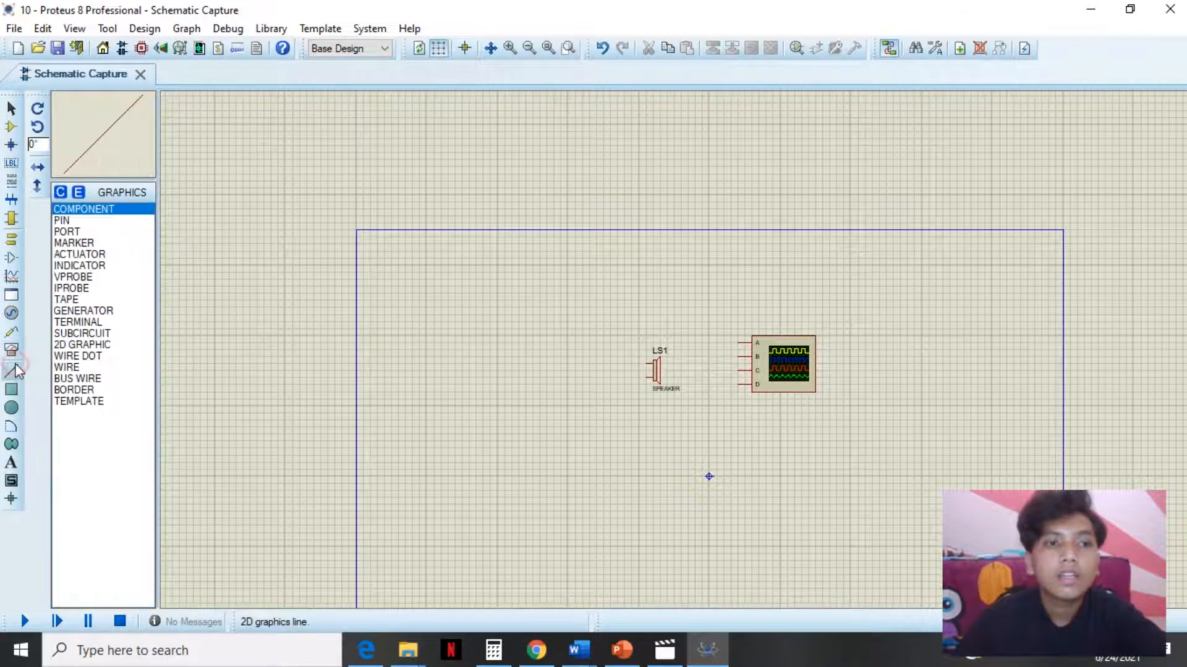
pyautogui.click(12, 350)
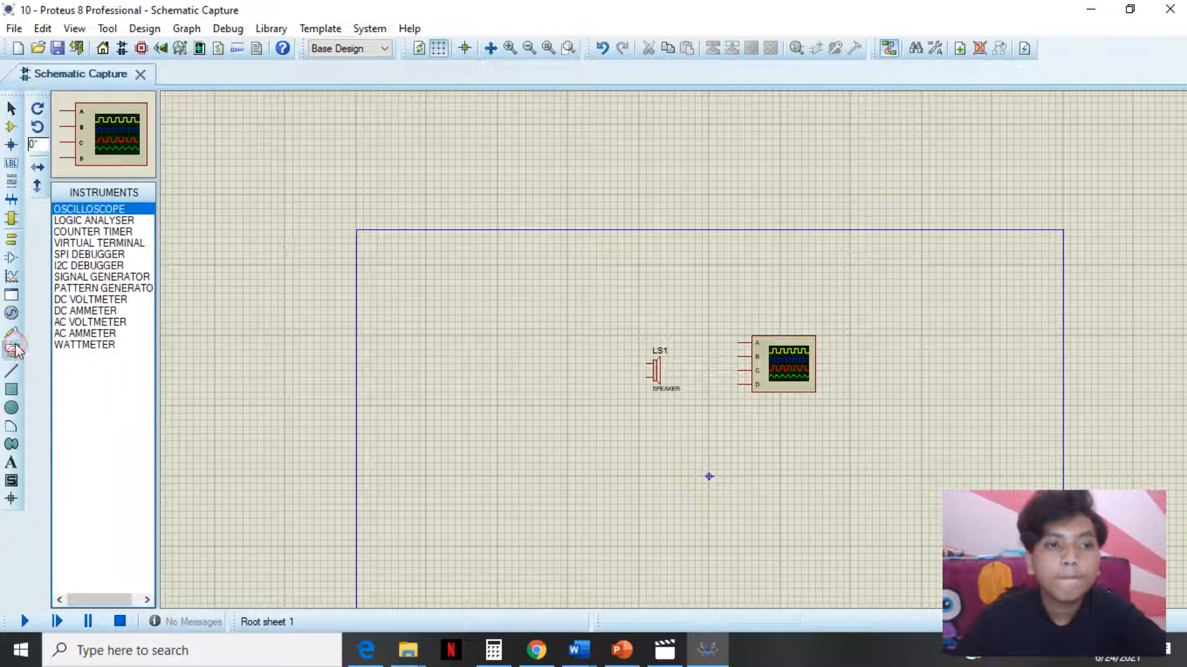
pyautogui.click(11, 332)
# - Place a SINE generator above and to the left of the speaker
pyautogui.click(12, 314)
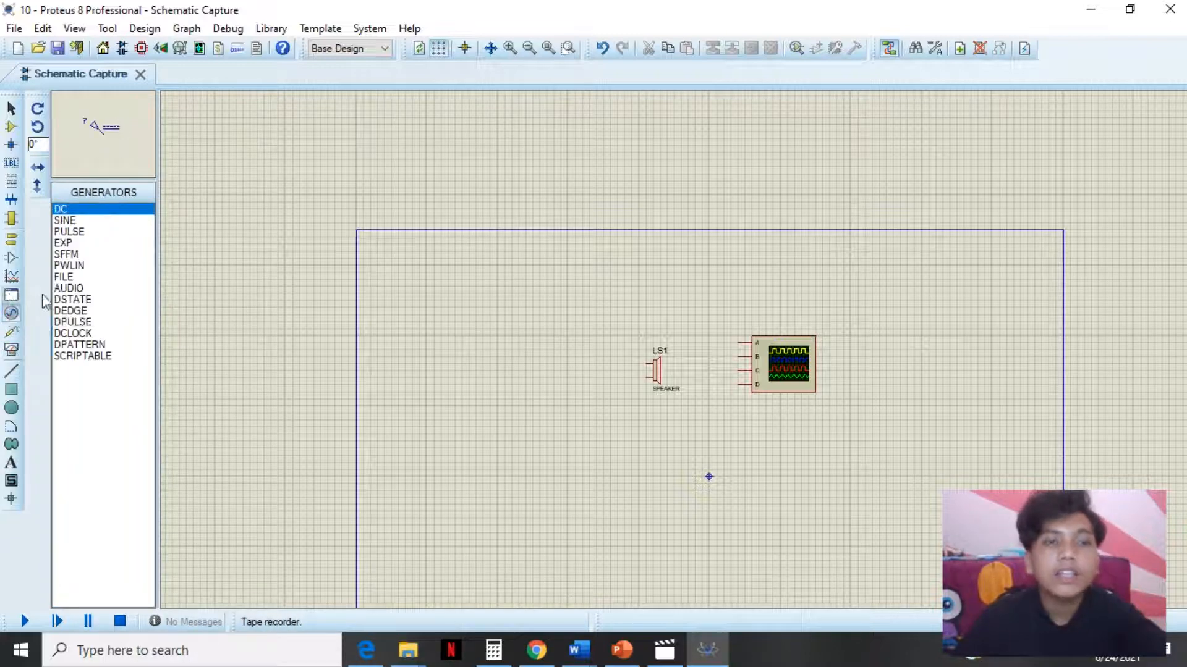
pyautogui.click(69, 221)
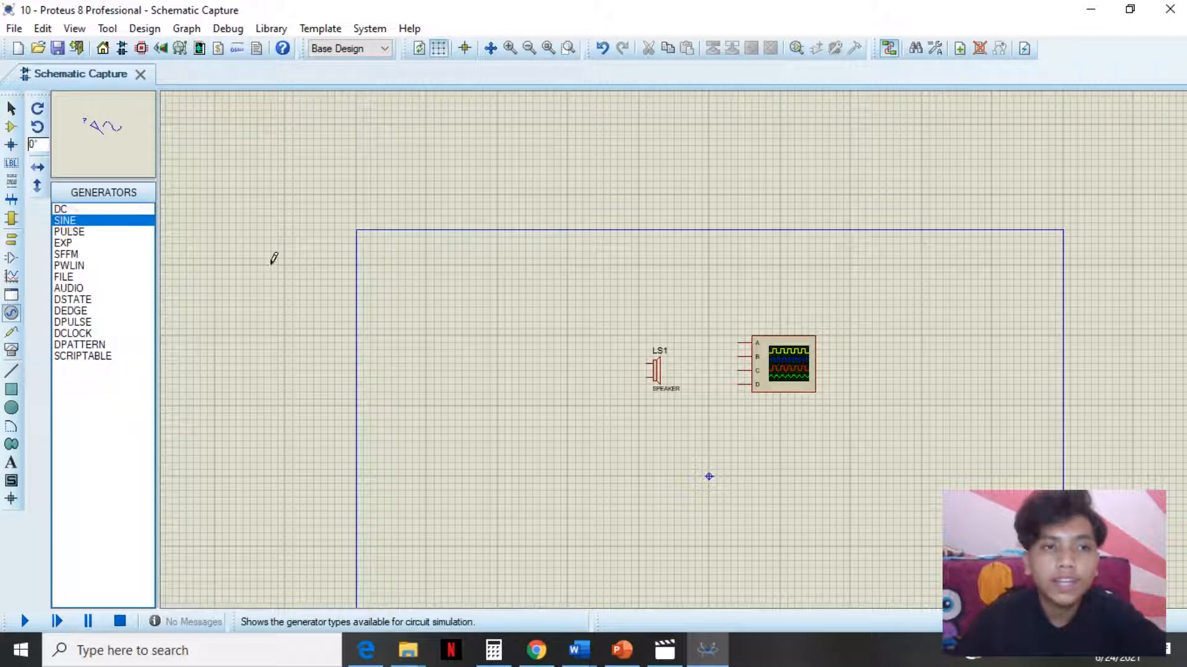
pyautogui.click(531, 321)
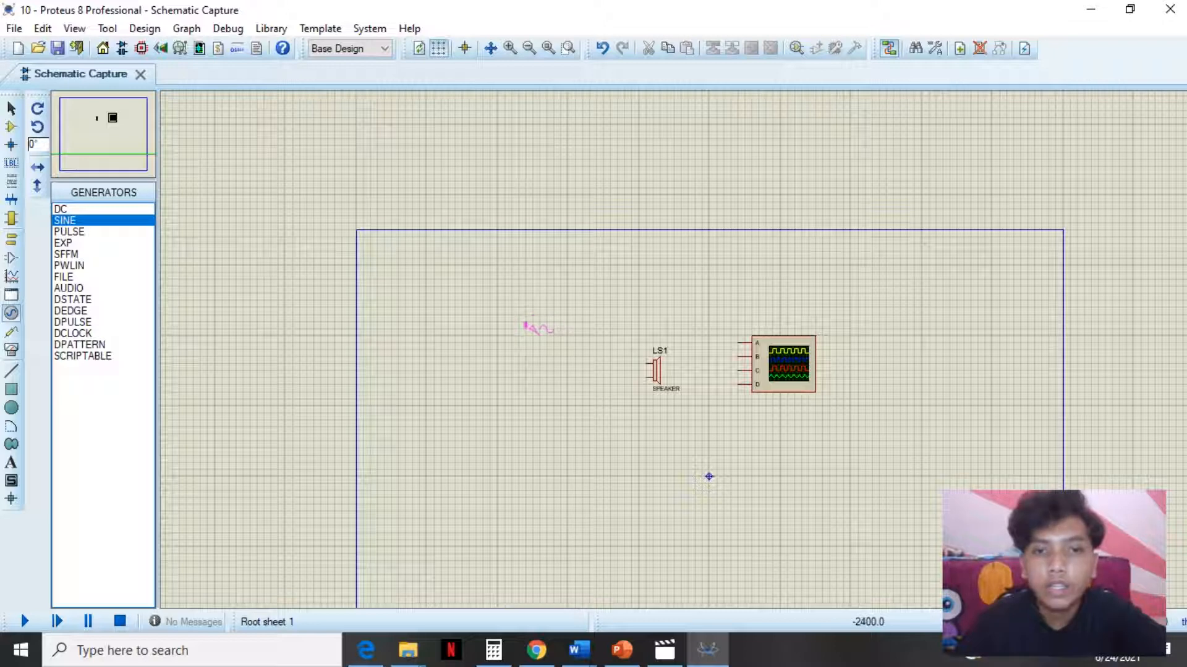
pyautogui.click(546, 331)
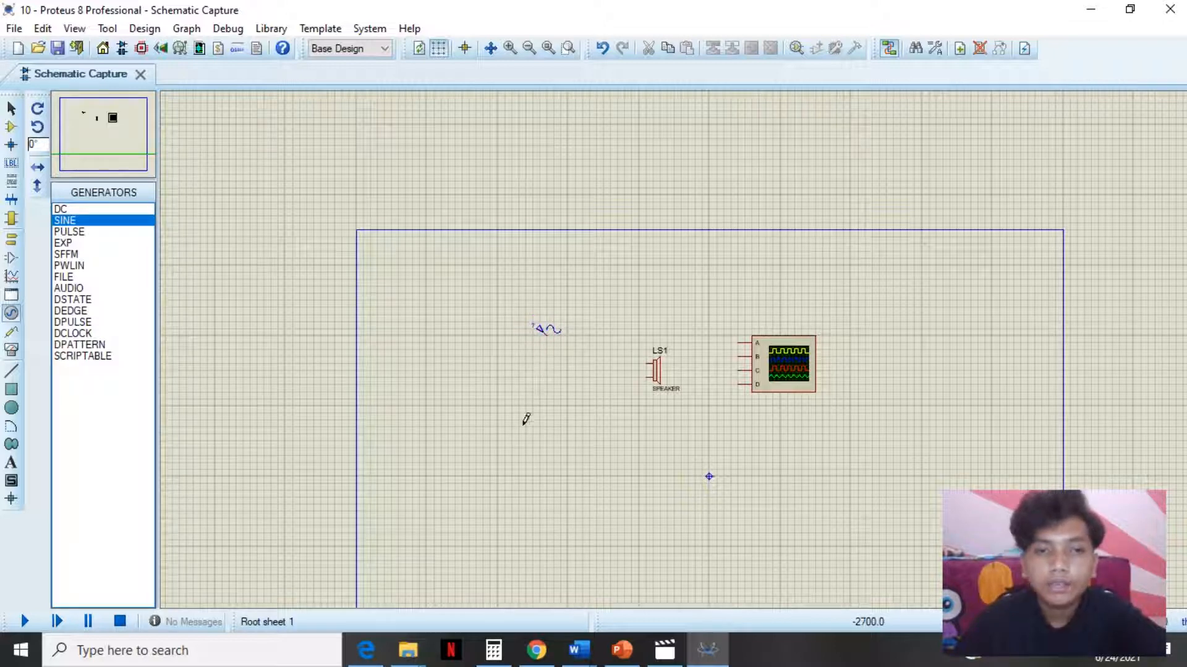
# - Place a GROUND terminal below the sine generator
pyautogui.rightClick(576, 408)
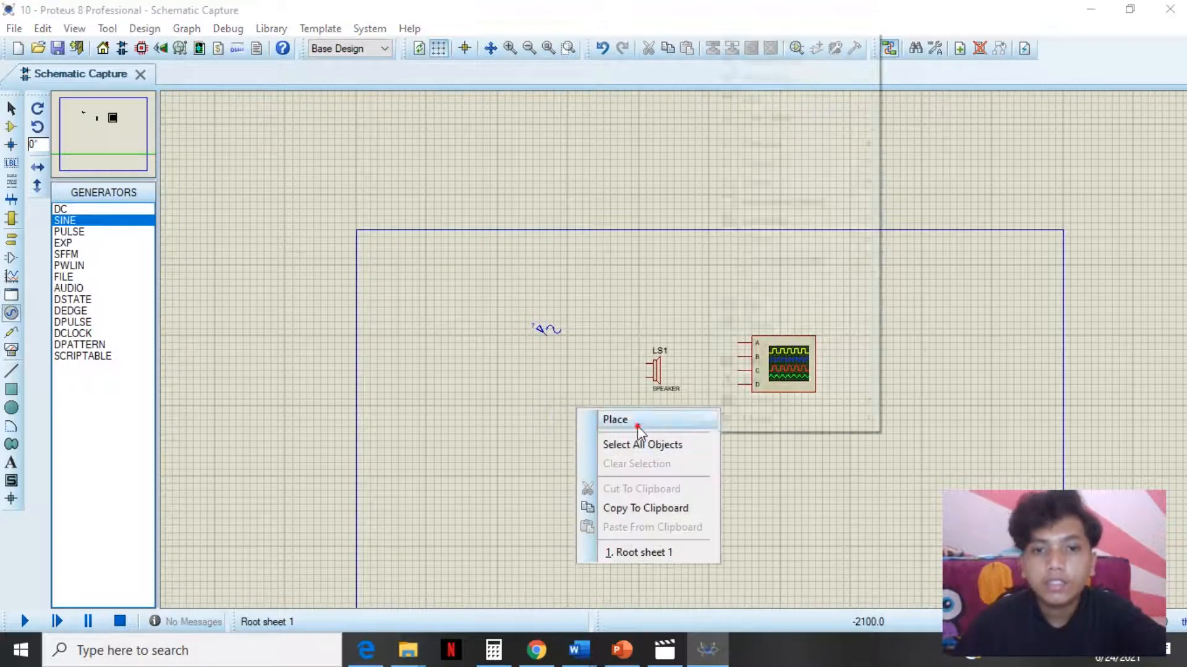
pyautogui.moveTo(636, 420)
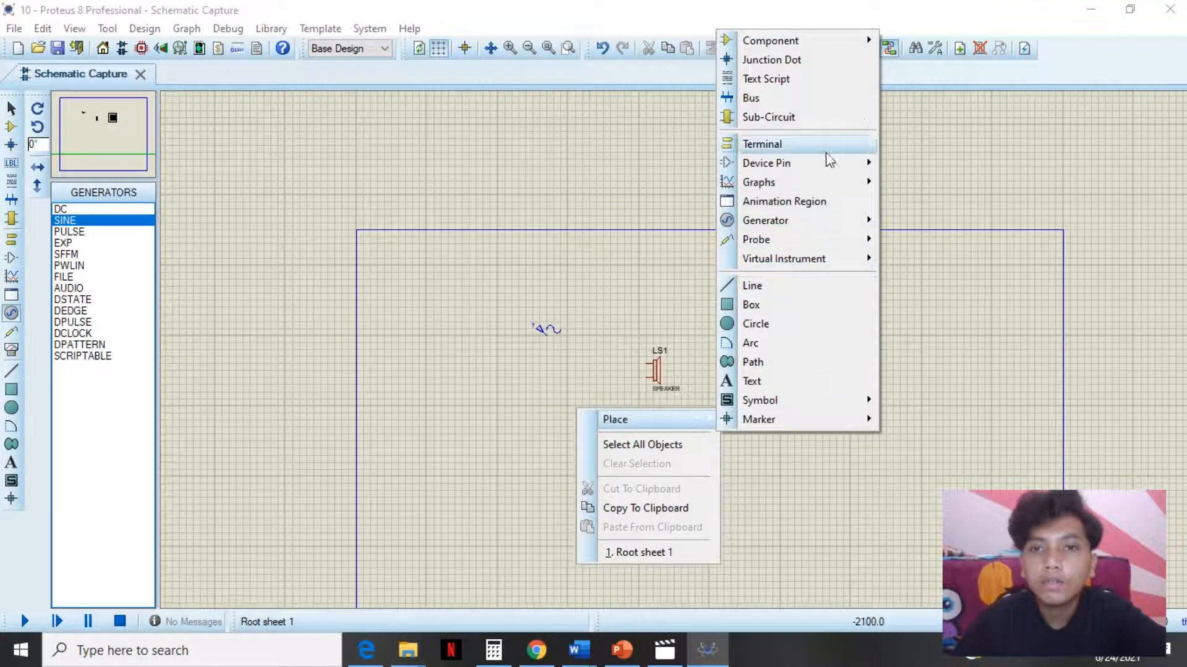
pyautogui.moveTo(822, 148)
pyautogui.click(922, 239)
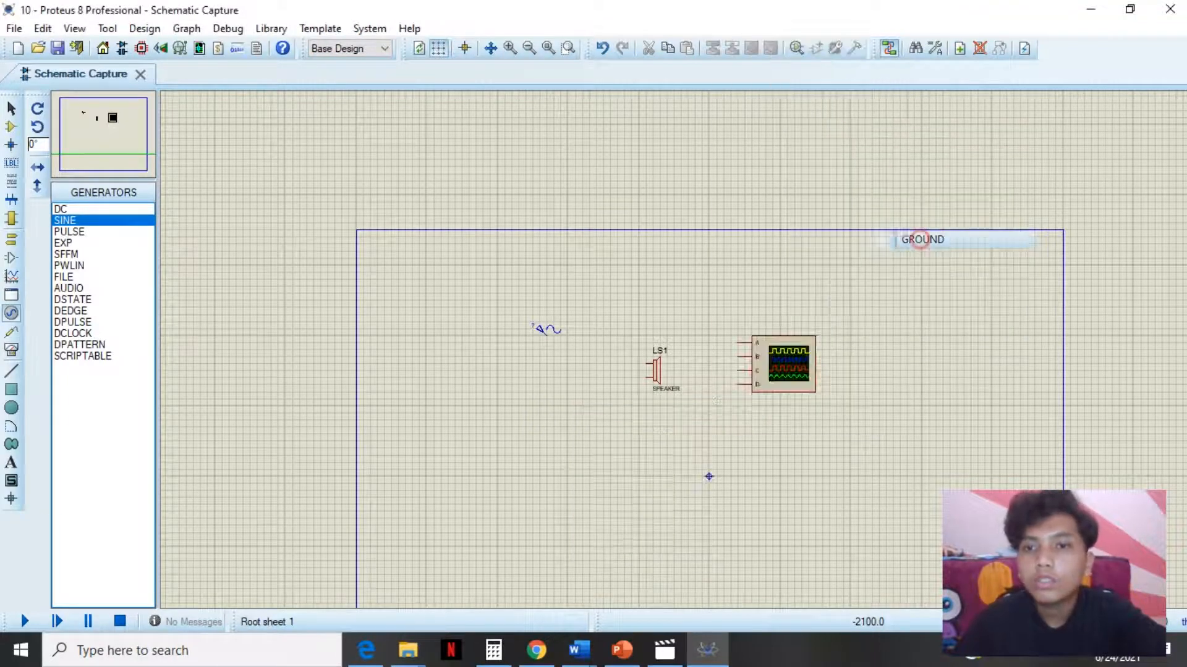
pyautogui.click(569, 414)
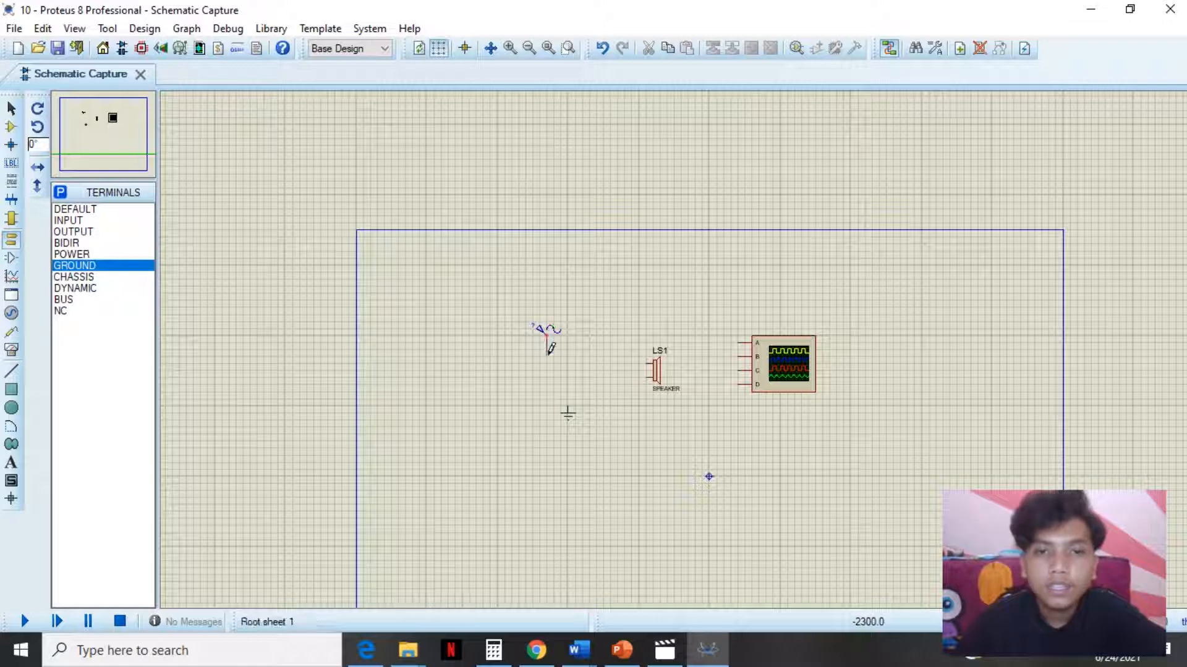
# - Wire the sine generator to the speaker's upper pin and the ground terminal to its lower pin
pyautogui.click(548, 360)
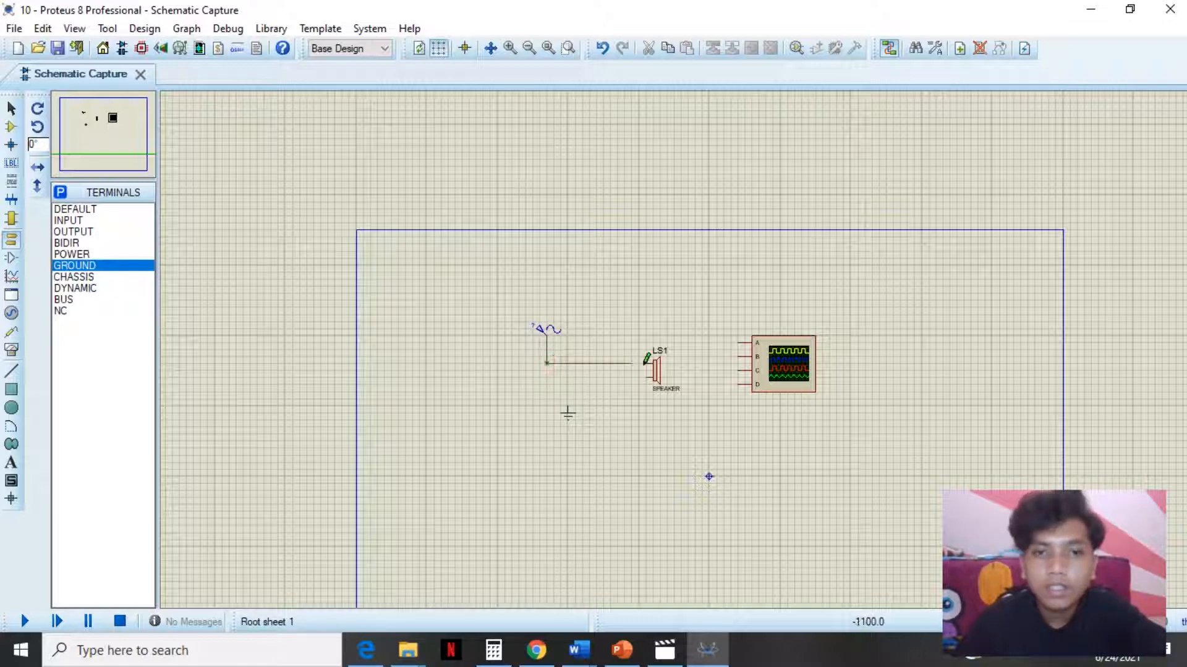
pyautogui.click(649, 363)
pyautogui.scroll(2, 530, 389)
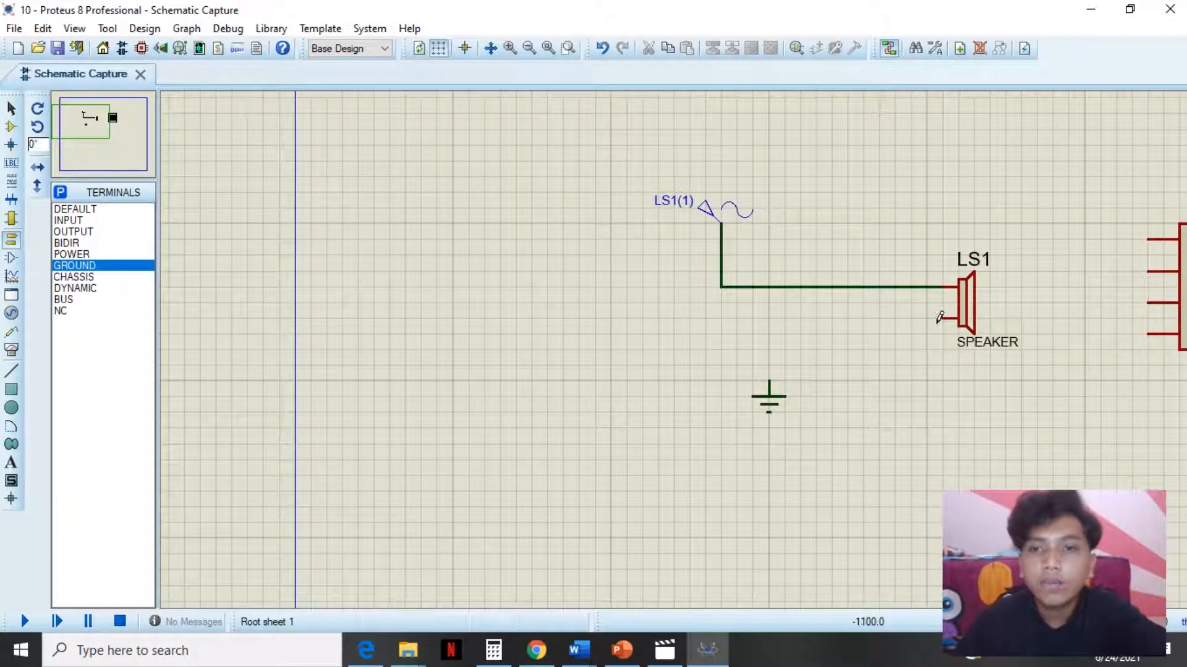
pyautogui.click(768, 380)
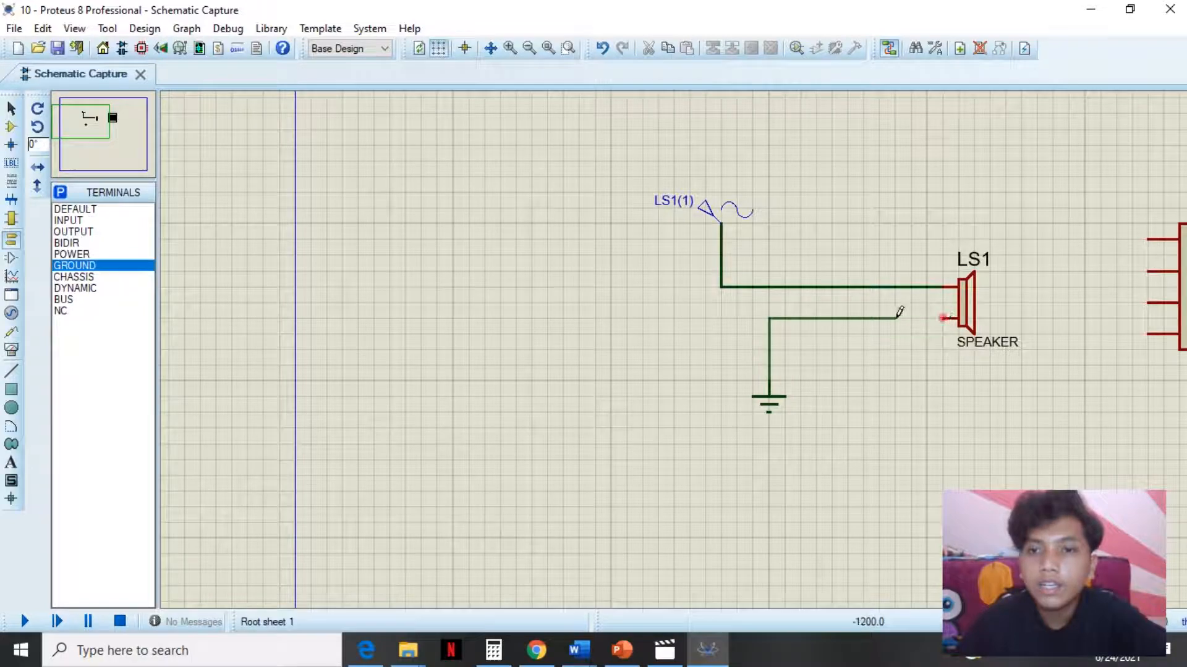
pyautogui.click(943, 317)
# - Wire the oscilloscope's channel A to the generator-to-speaker wire
pyautogui.scroll(-3, 674, 345)
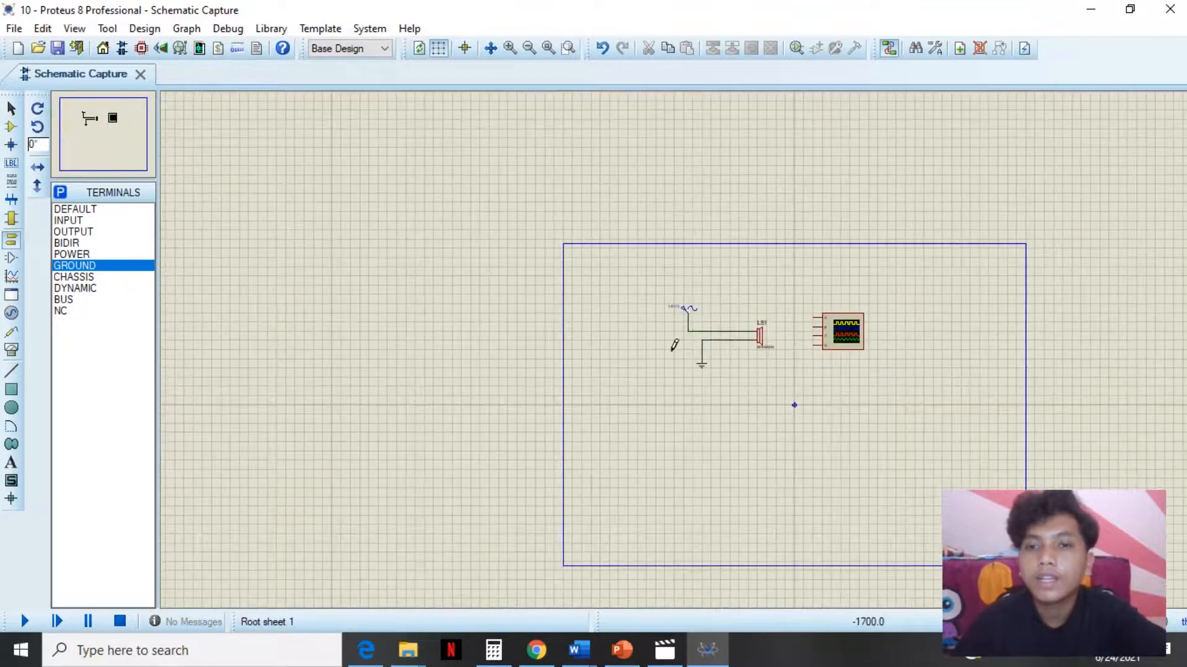
pyautogui.scroll(2, 742, 347)
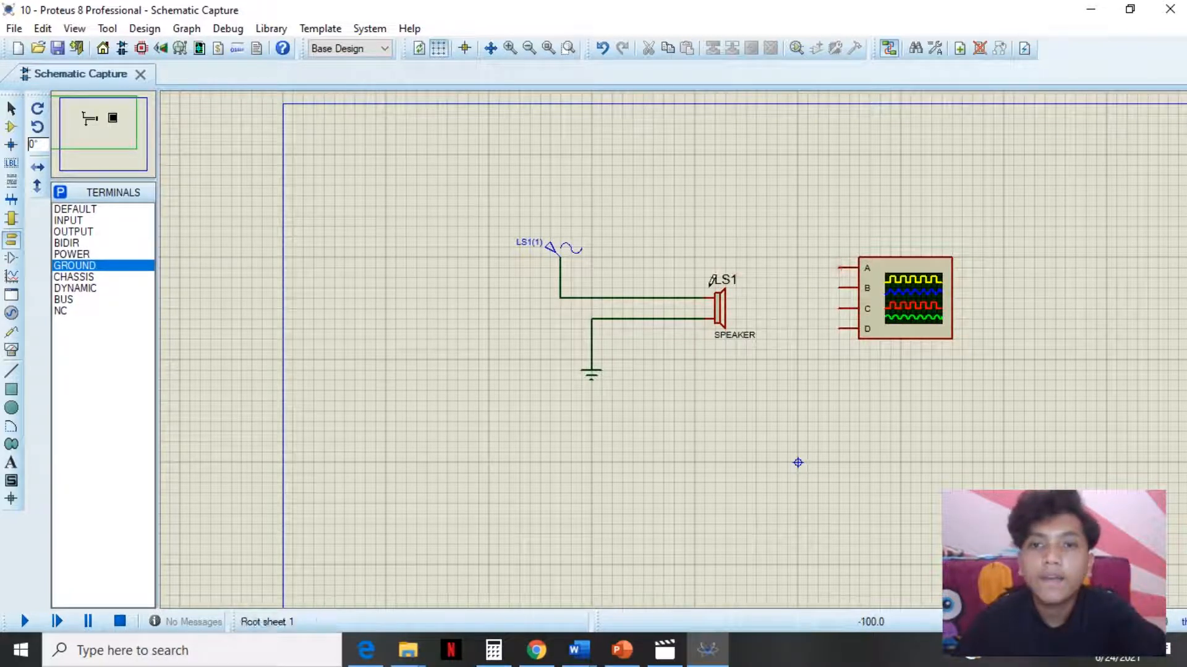
pyautogui.click(839, 236)
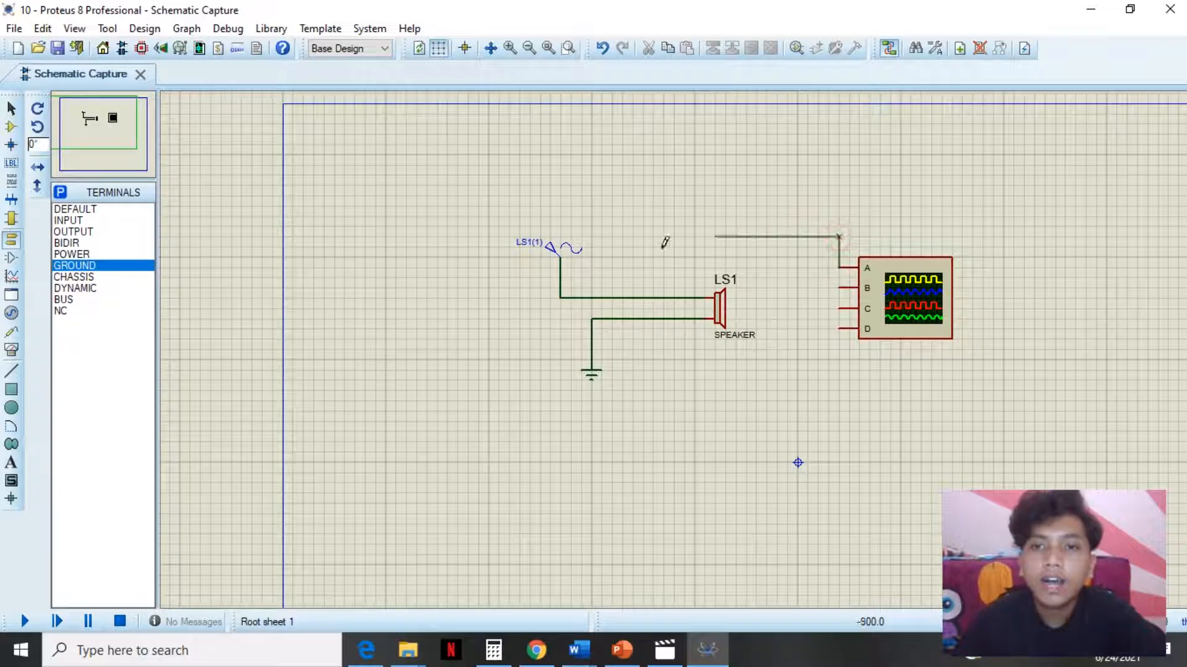
pyautogui.click(643, 296)
pyautogui.moveTo(447, 217); pyautogui.dragTo(767, 390)
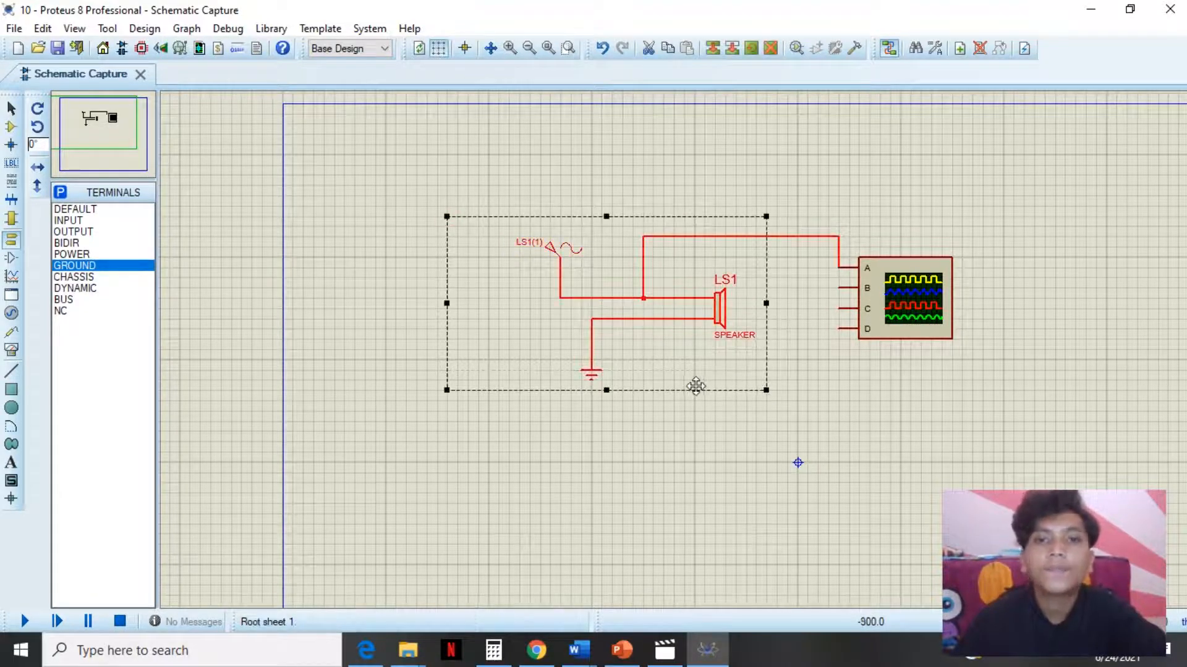
pyautogui.click(631, 483)
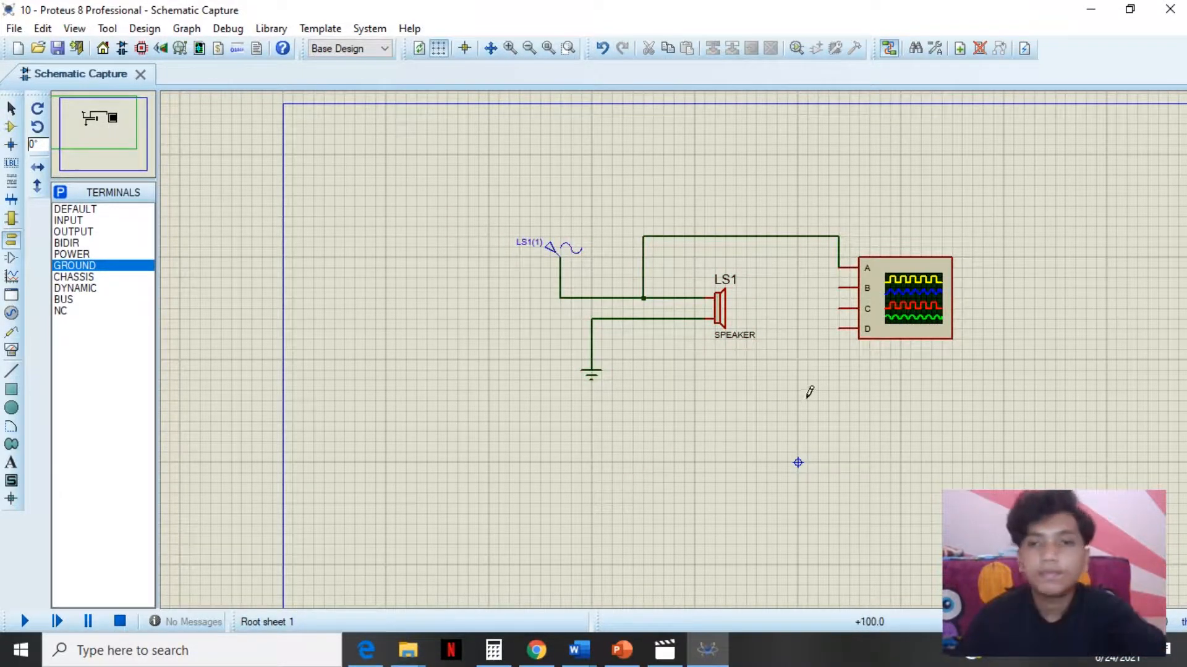
pyautogui.scroll(-3, 709, 379)
pyautogui.scroll(2, 671, 334)
pyautogui.moveTo(436, 210); pyautogui.dragTo(806, 395)
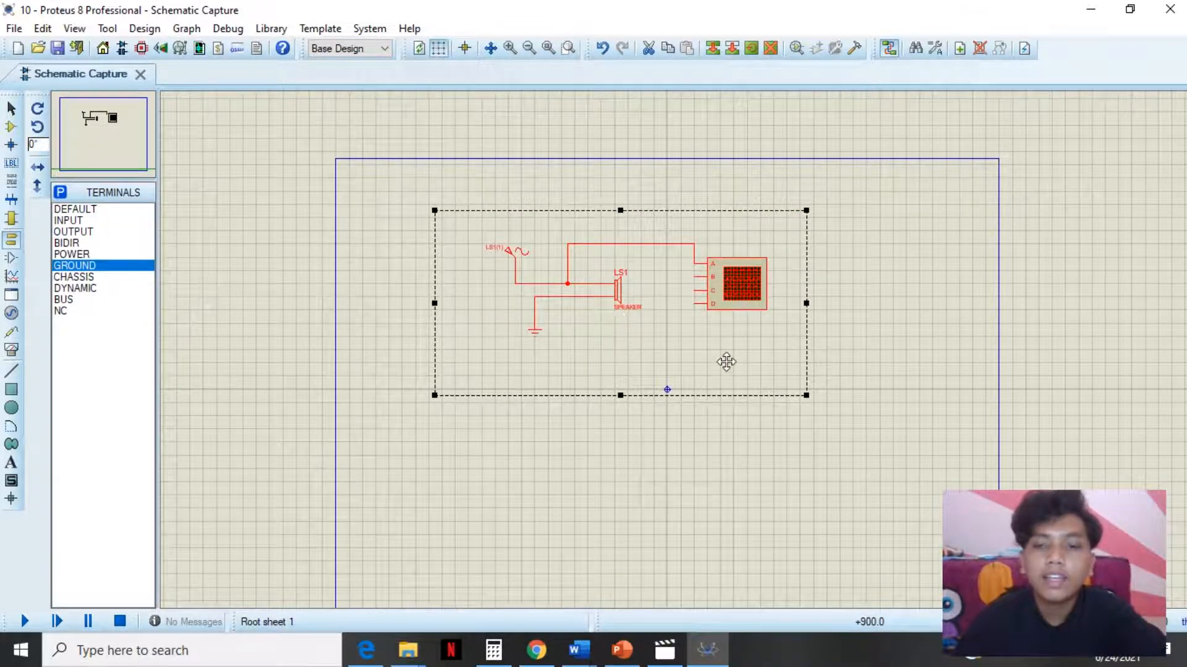
pyautogui.click(845, 342)
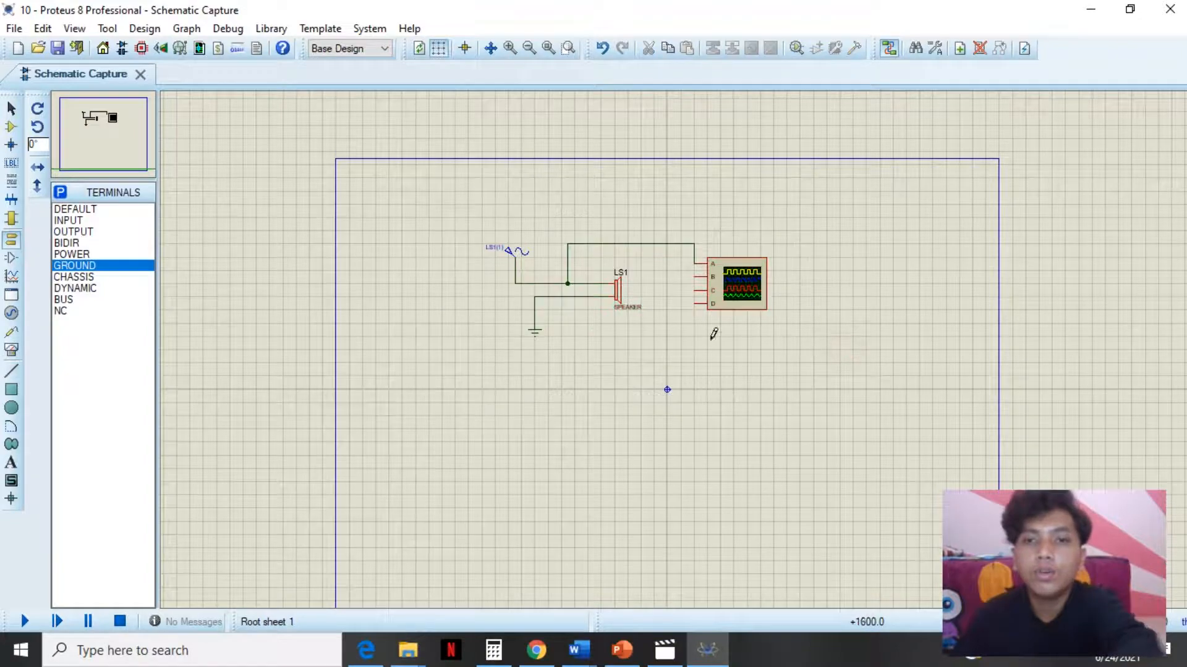
# - Set the sine generator's amplitude to 10 V and frequency to 100 Hz
pyautogui.scroll(1, 614, 310)
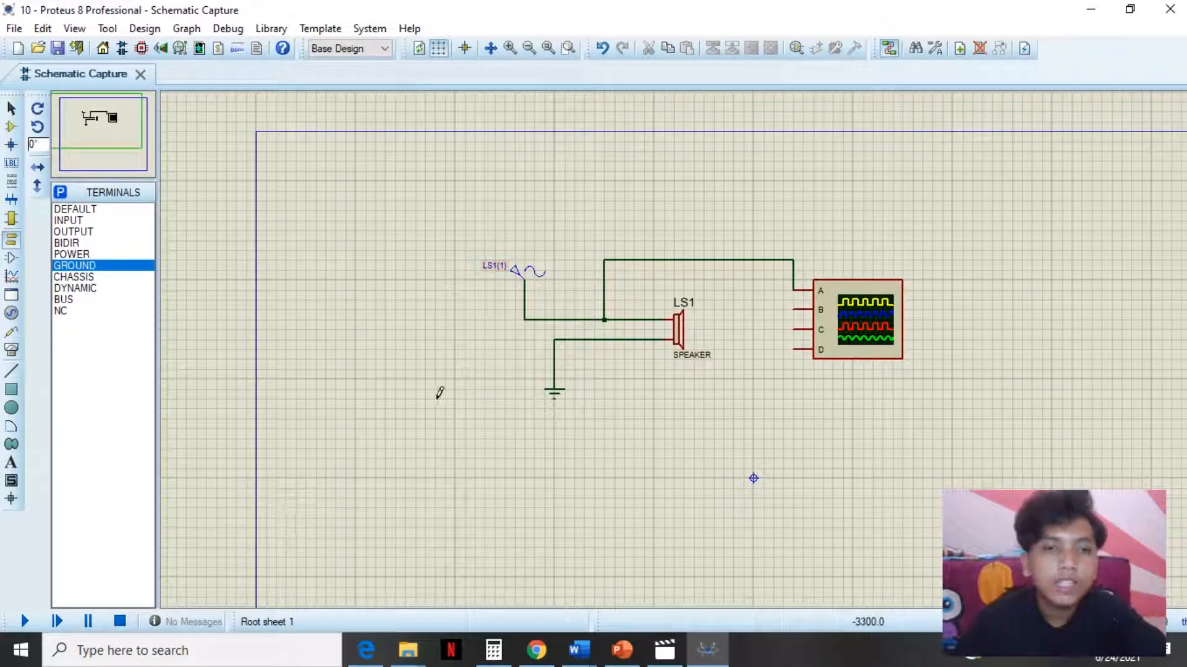
pyautogui.click(491, 273)
pyautogui.click(483, 268)
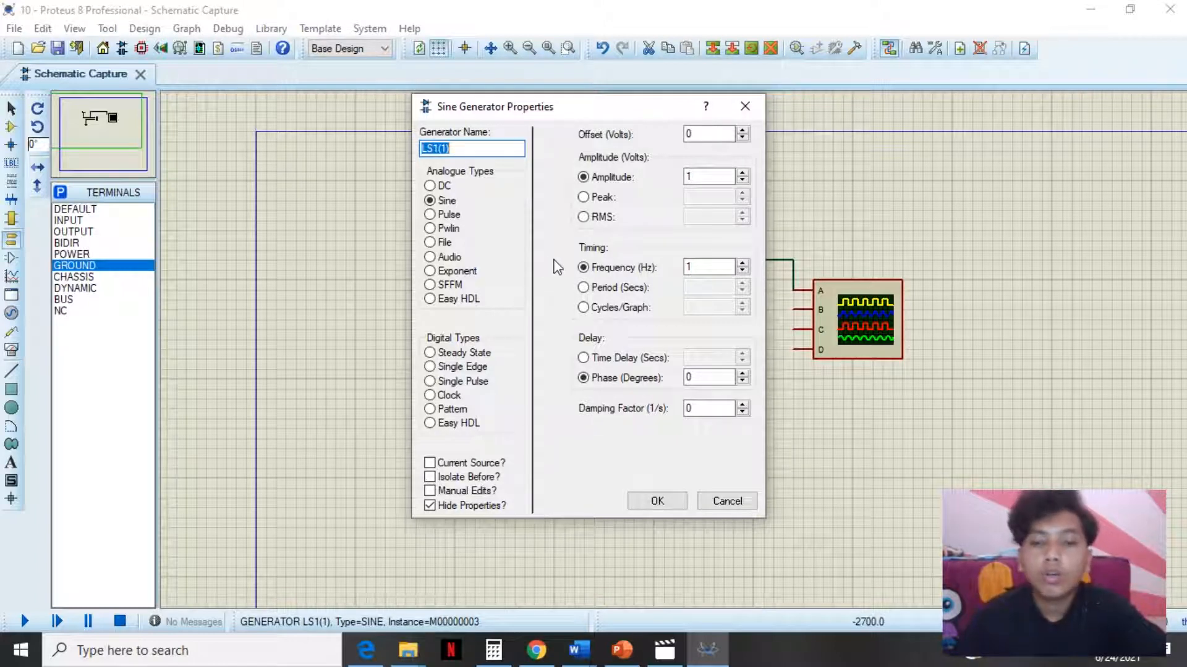
pyautogui.click(700, 179)
pyautogui.write('0')
pyautogui.click(703, 266)
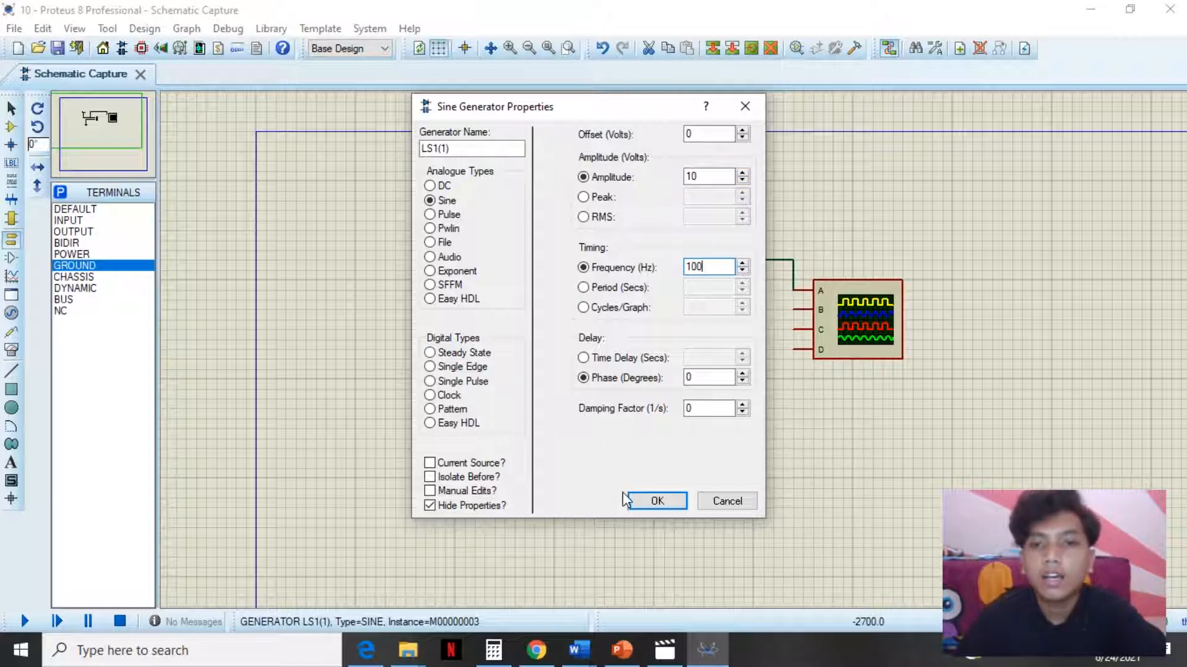
pyautogui.click(646, 502)
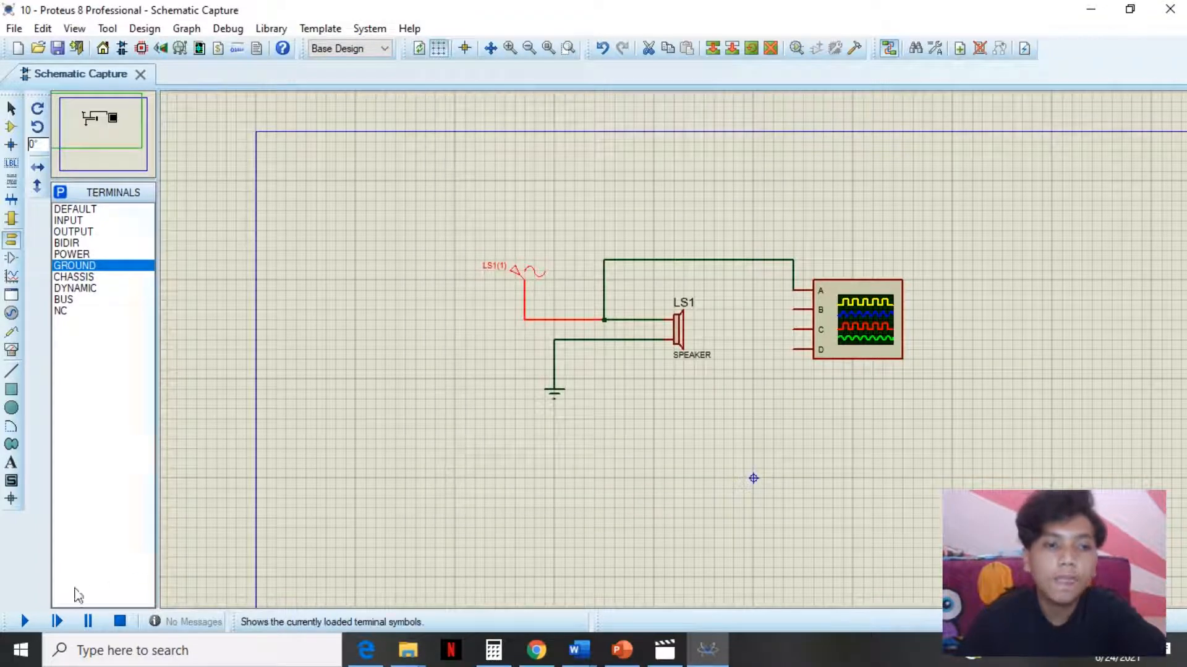
# - Start the simulation
pyautogui.click(25, 621)
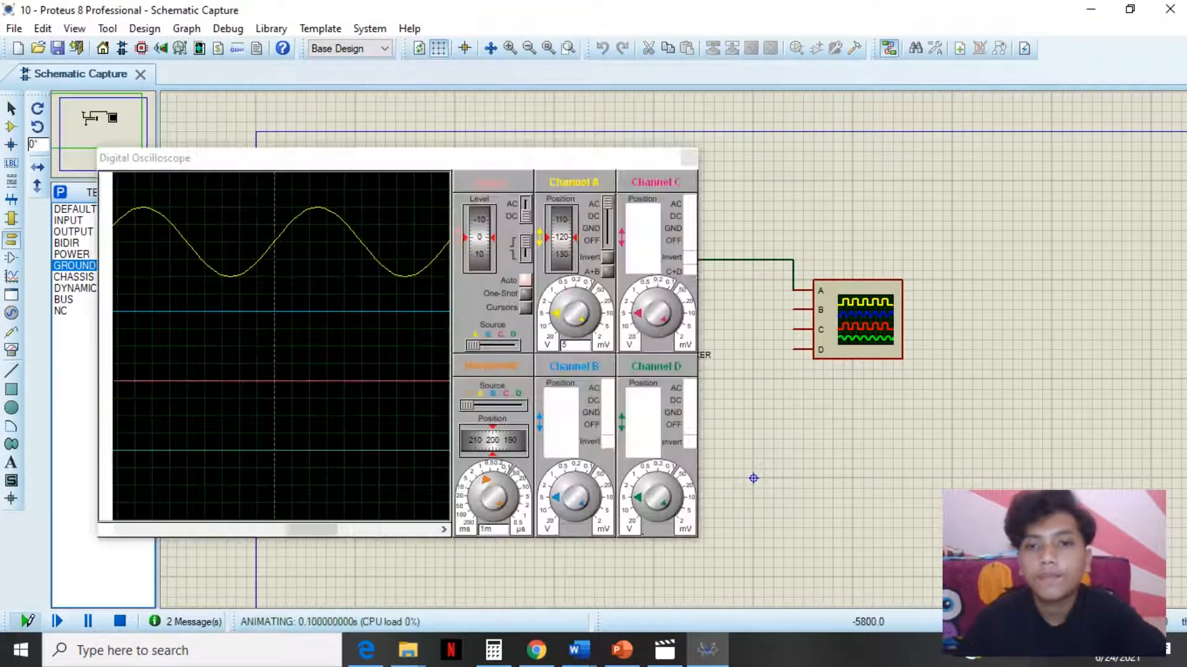
# - Move the Digital Oscilloscope window into the middle of the workspace and switch channels B, C and D off
pyautogui.moveTo(422, 165); pyautogui.dragTo(677, 199)
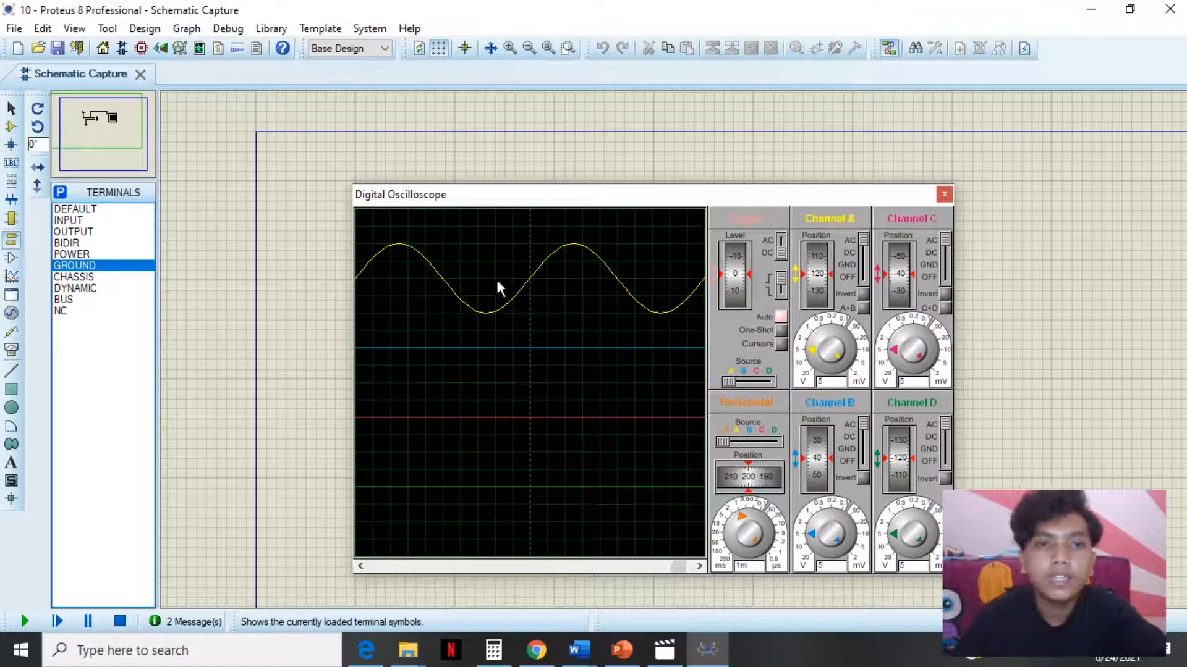
pyautogui.moveTo(661, 206); pyautogui.dragTo(620, 216)
pyautogui.scroll(-2, 661, 340)
pyautogui.scroll(2, 677, 343)
pyautogui.moveTo(843, 440); pyautogui.dragTo(843, 474)
pyautogui.moveTo(925, 253); pyautogui.dragTo(925, 293)
pyautogui.moveTo(924, 436); pyautogui.dragTo(925, 475)
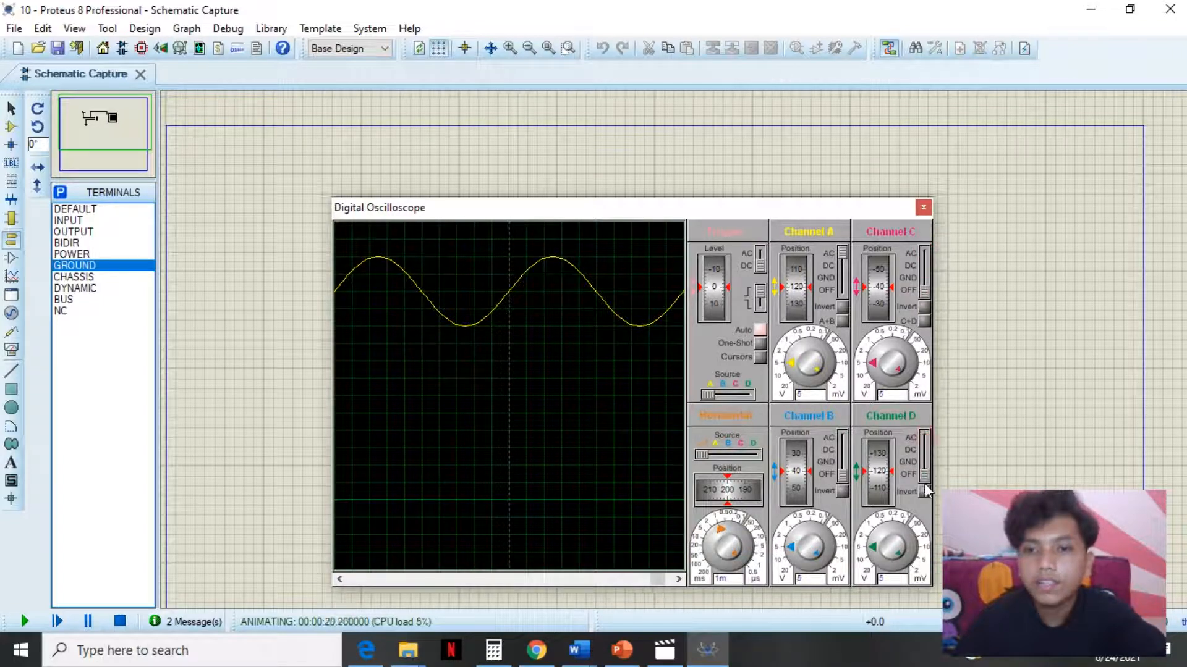
# - Set channel A's vertical position to -50
pyautogui.moveTo(782, 217); pyautogui.dragTo(851, 190)
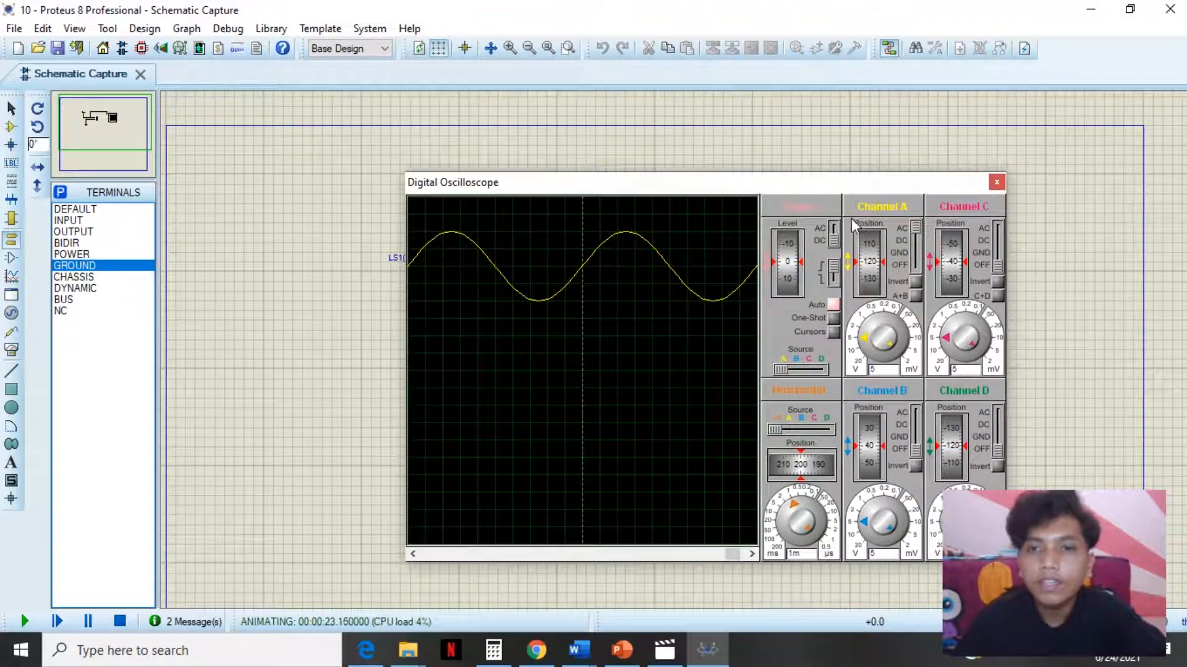
pyautogui.moveTo(871, 266); pyautogui.dragTo(870, 290)
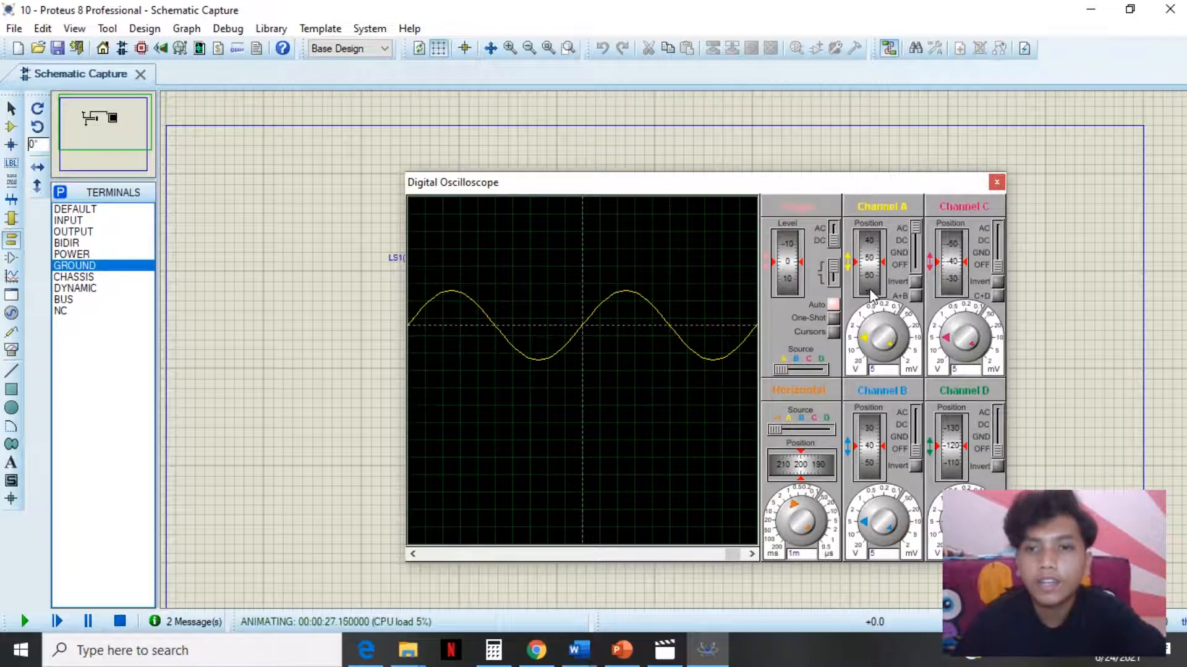
# - Set channel A's volts-per-division knob to 2 V
pyautogui.click(870, 336)
pyautogui.moveTo(869, 325); pyautogui.dragTo(866, 333)
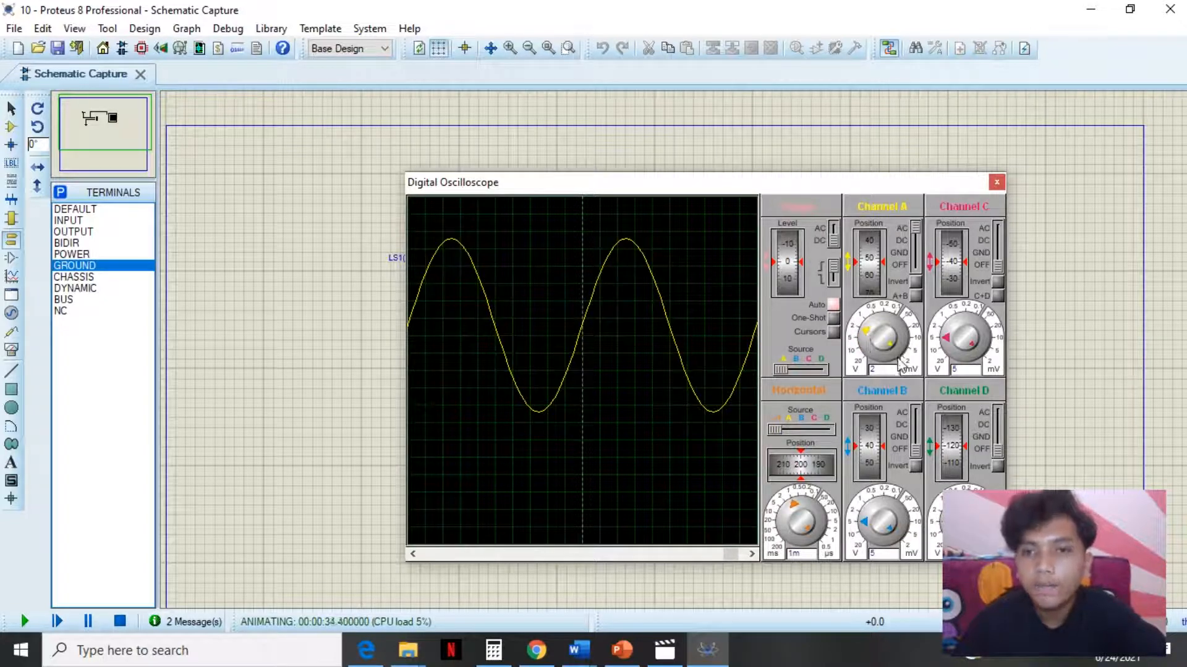
pyautogui.scroll(-1, 670, 392)
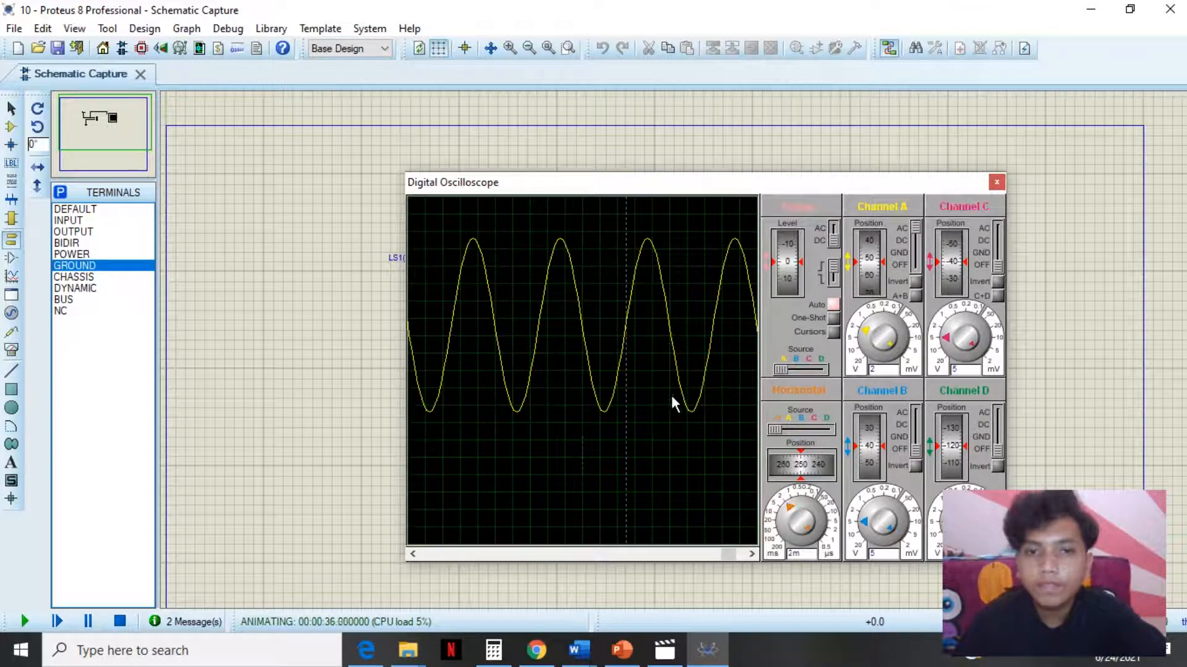
pyautogui.scroll(-1, 665, 372)
pyautogui.scroll(1, 665, 372)
pyautogui.scroll(1, 664, 371)
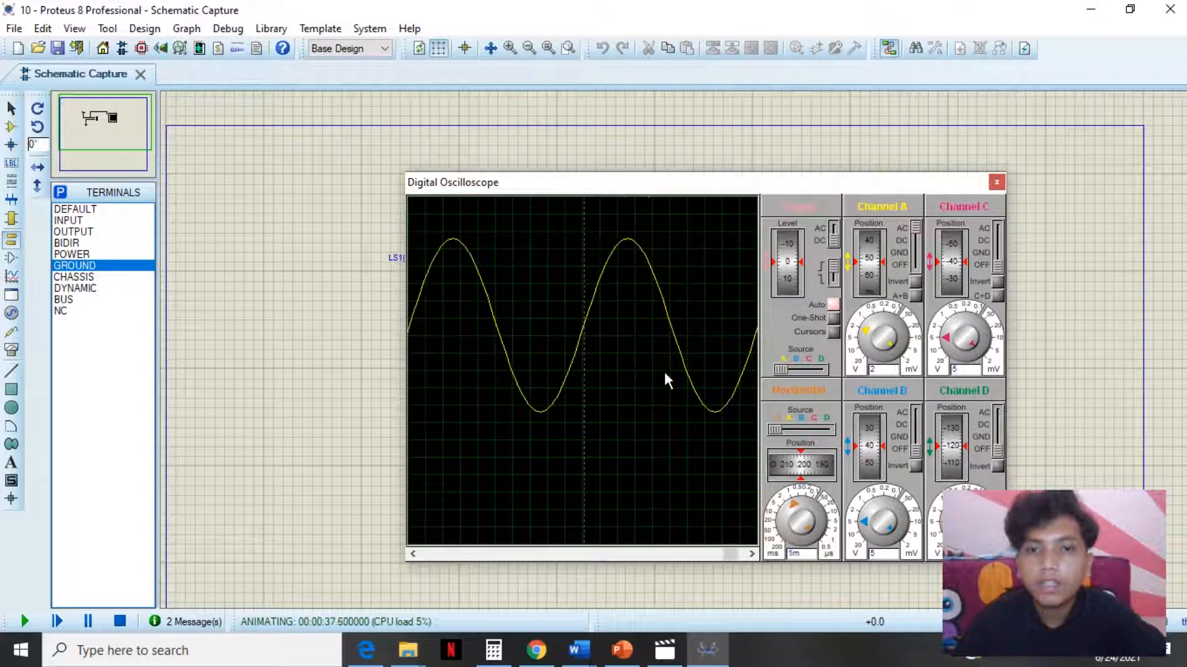
pyautogui.scroll(1, 694, 386)
pyautogui.scroll(-1, 666, 382)
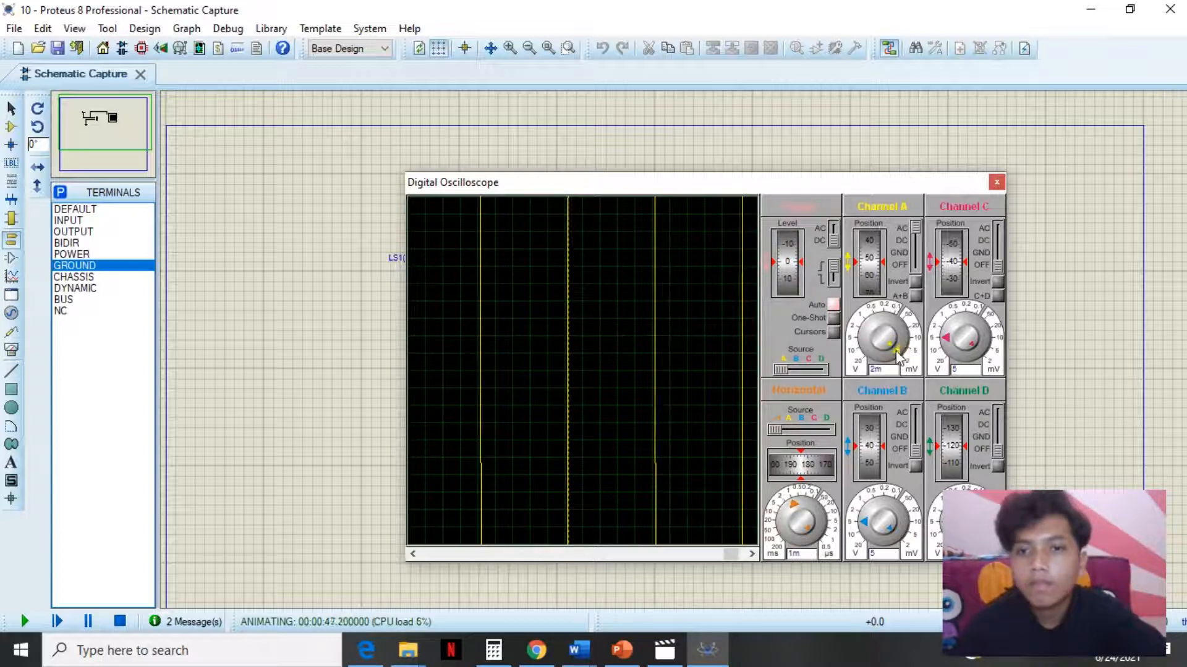
pyautogui.moveTo(901, 354)
pyautogui.mouseDown()
pyautogui.moveTo(908, 337)
pyautogui.moveTo(885, 307)
pyautogui.moveTo(856, 312)
pyautogui.moveTo(858, 328)
pyautogui.mouseUp()
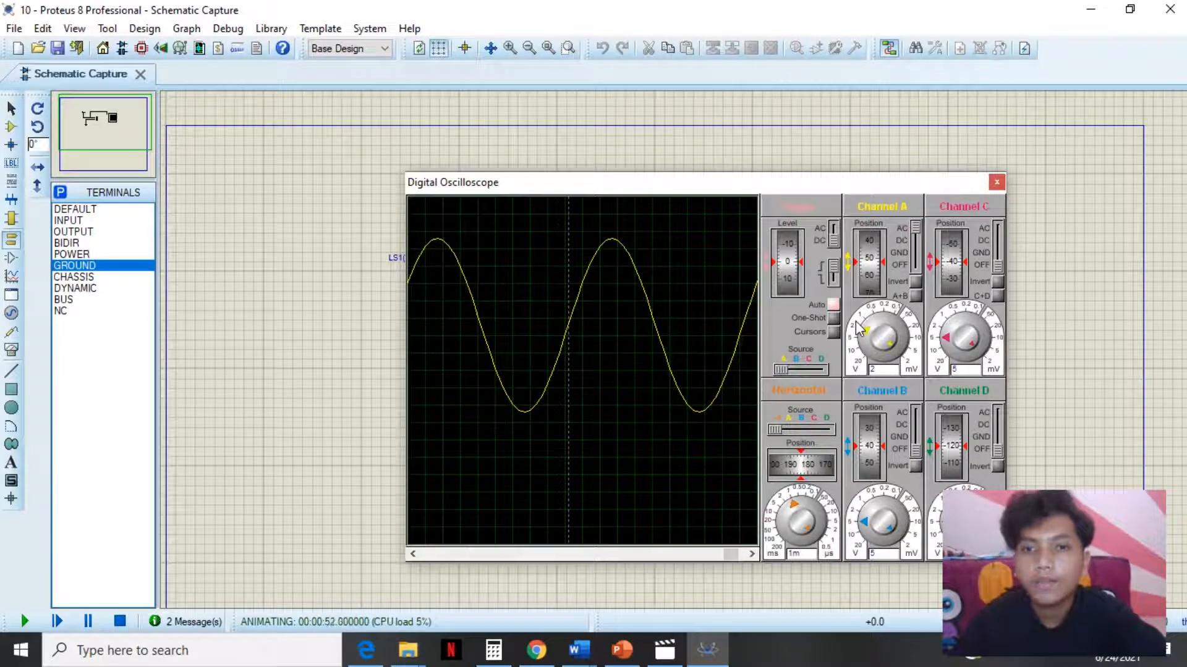
# - Shift the horizontal trace position to 50
pyautogui.scroll(-2, 535, 344)
pyautogui.scroll(3, 562, 349)
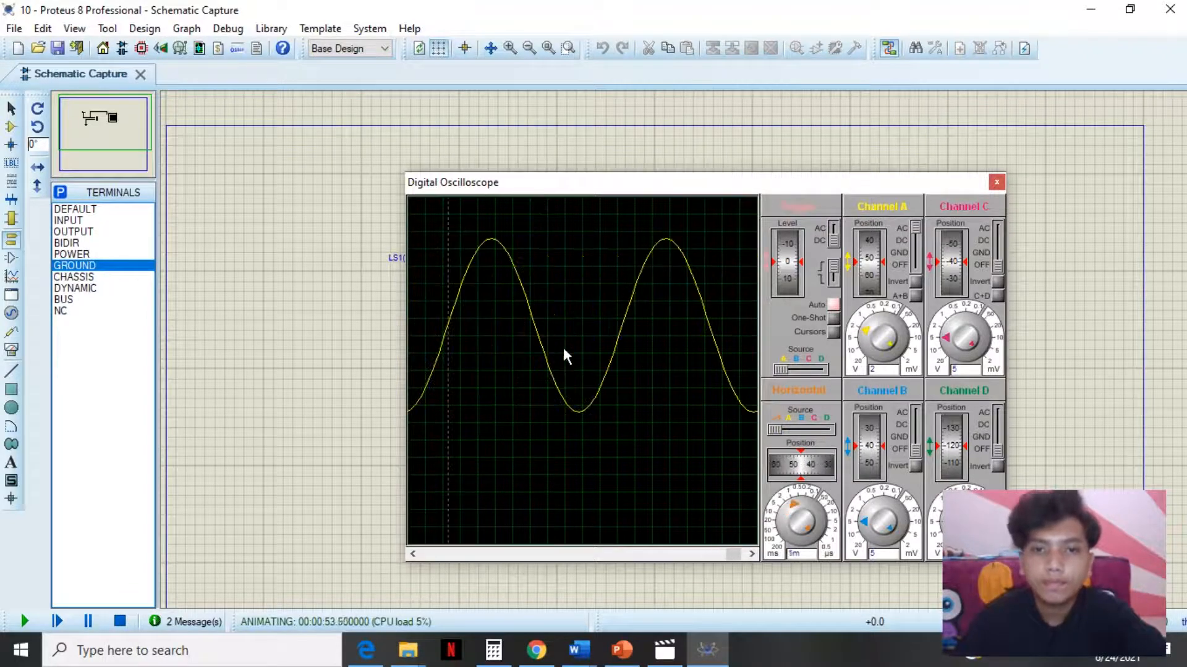
# - Lower the trigger level to -200
pyautogui.scroll(-1, 563, 350)
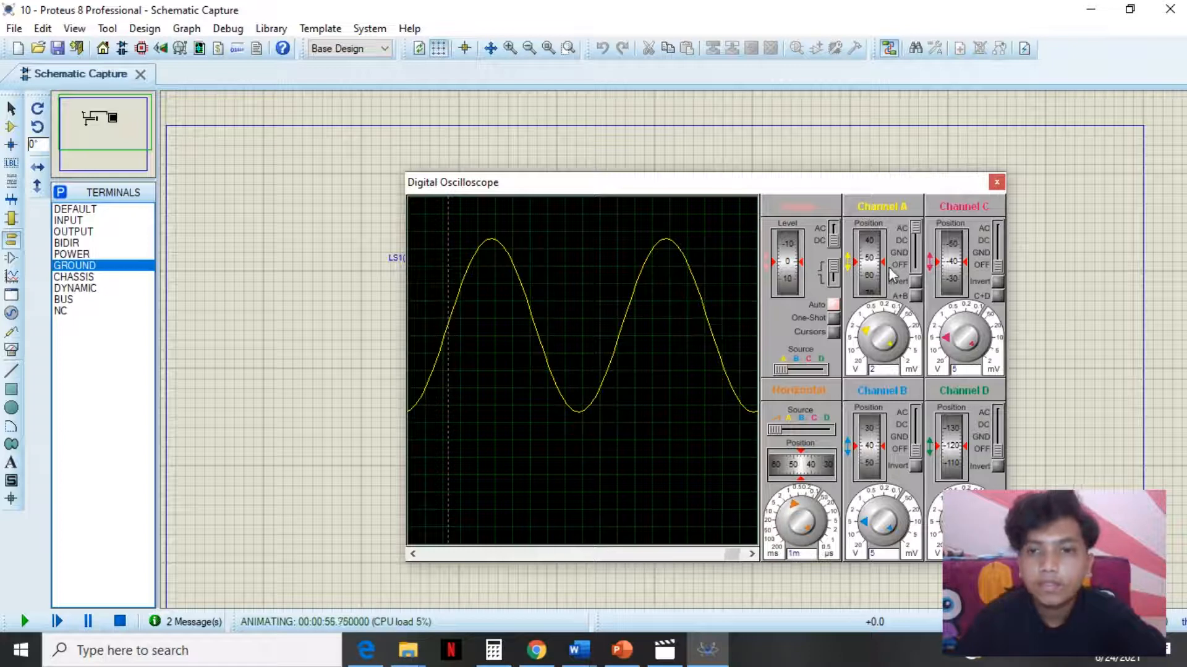
pyautogui.scroll(-5, 786, 284)
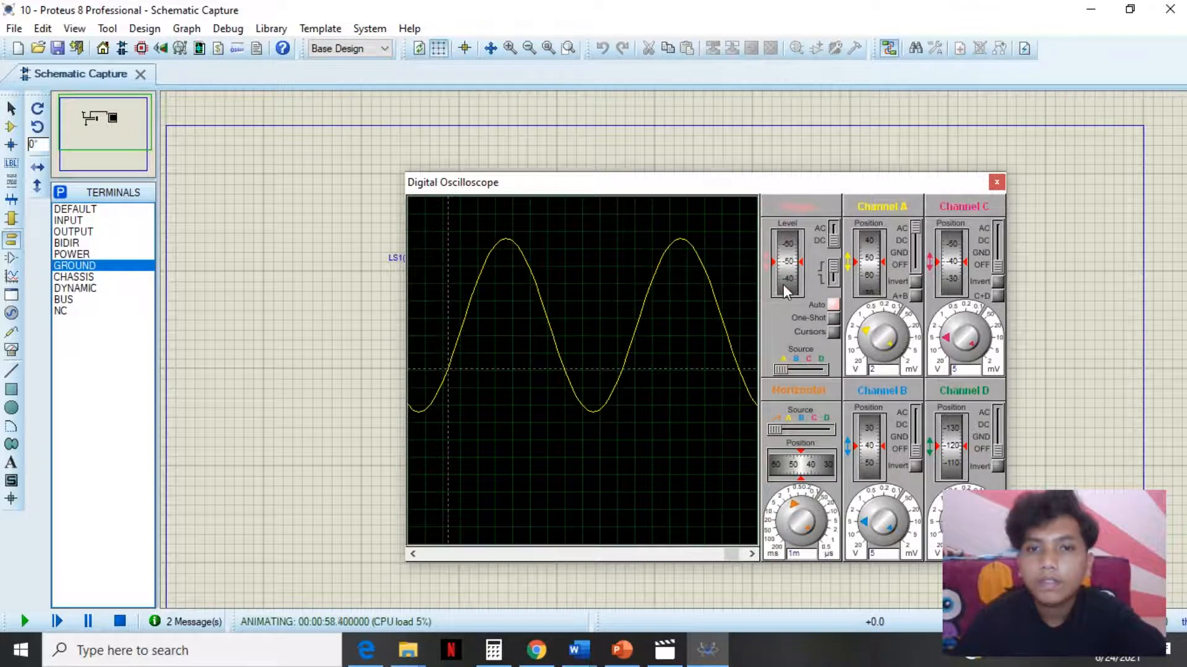
pyautogui.scroll(-3, 786, 291)
pyautogui.scroll(5, 787, 295)
pyautogui.scroll(-10, 798, 287)
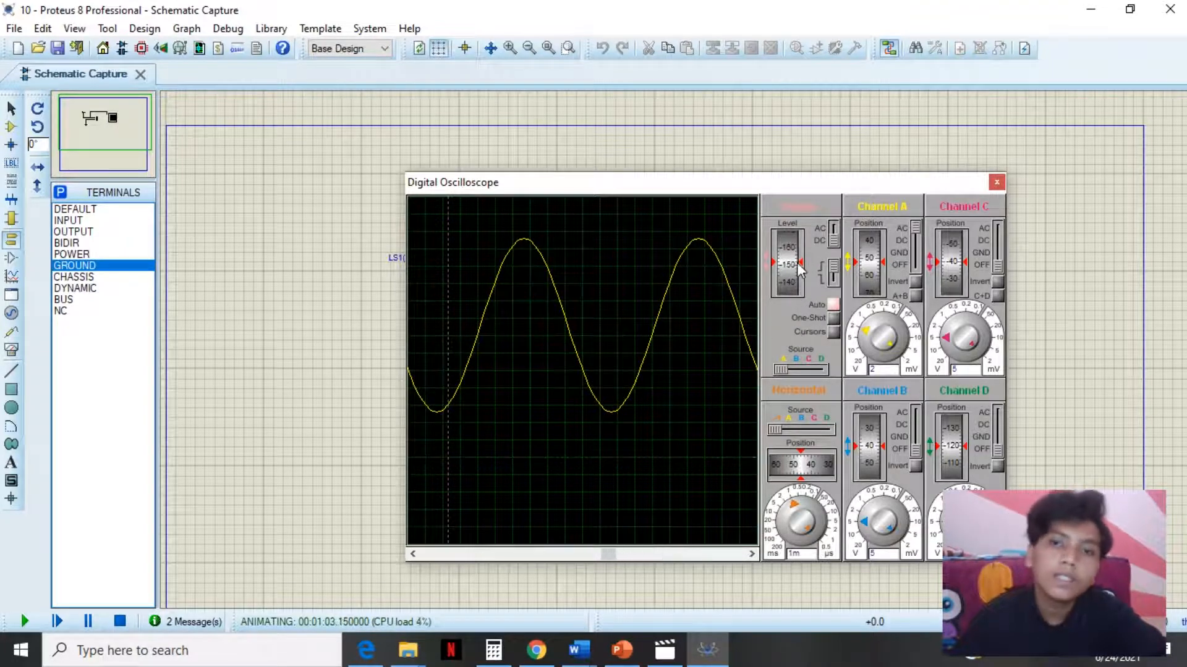
pyautogui.scroll(-2, 794, 281)
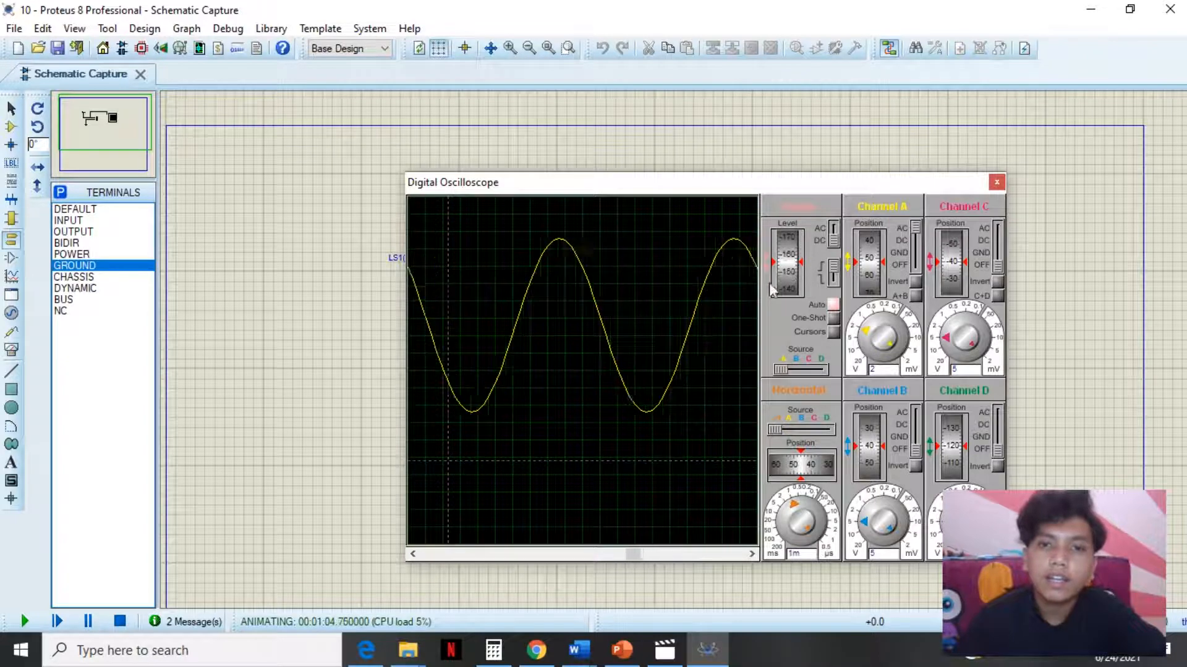
pyautogui.scroll(-4, 791, 281)
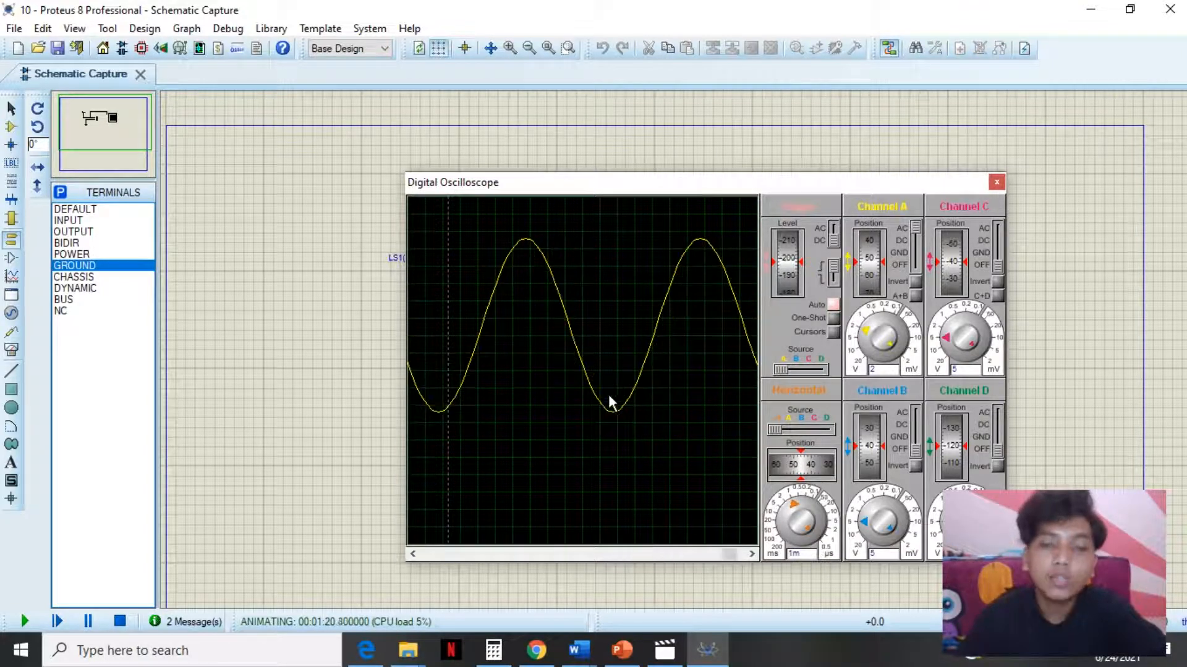
# - Set the horizontal timebase to 2 ms per division with a position of 140
pyautogui.scroll(1, 606, 399)
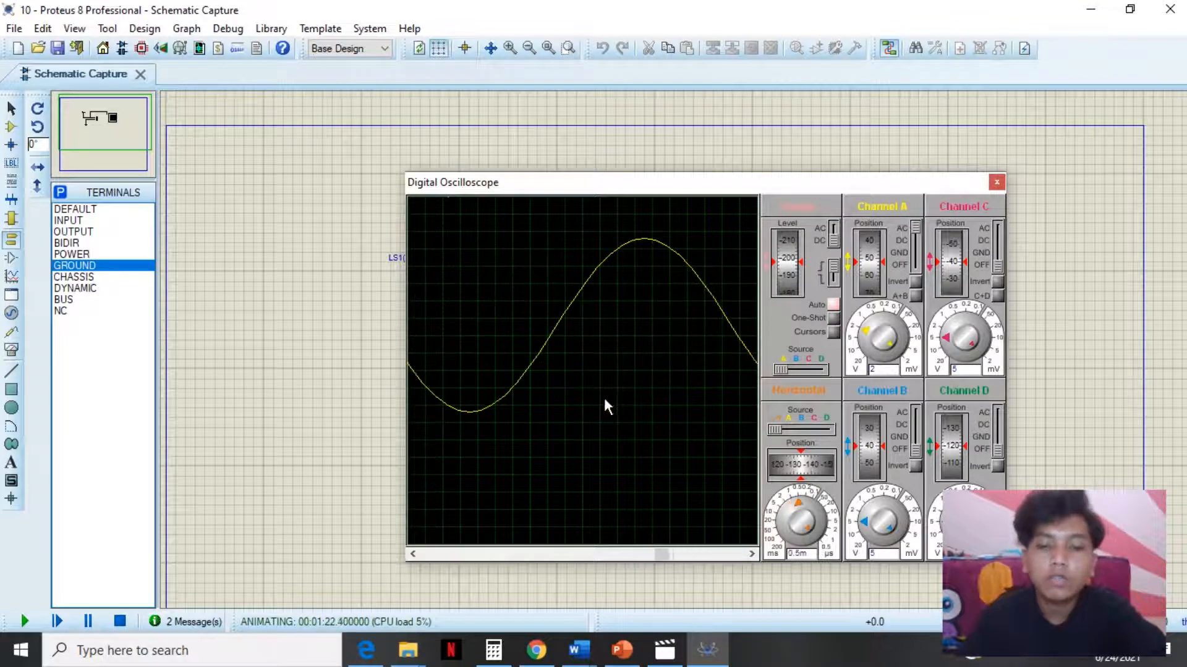
pyautogui.scroll(-2, 612, 389)
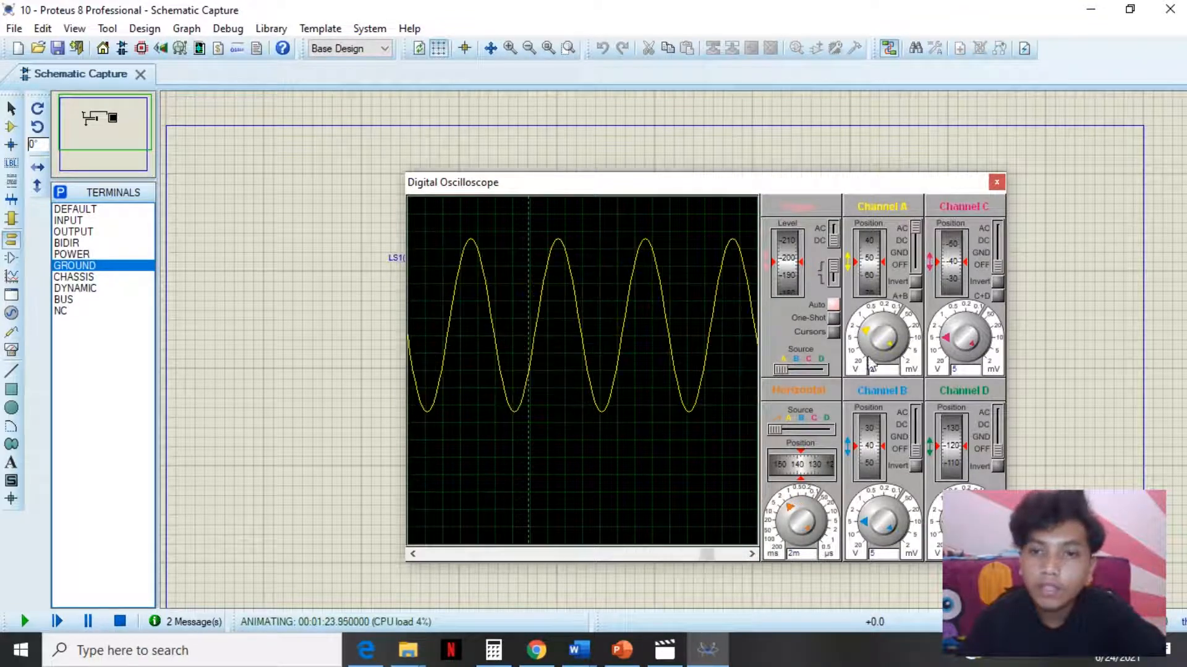
pyautogui.scroll(-1, 894, 343)
pyautogui.scroll(-1, 895, 343)
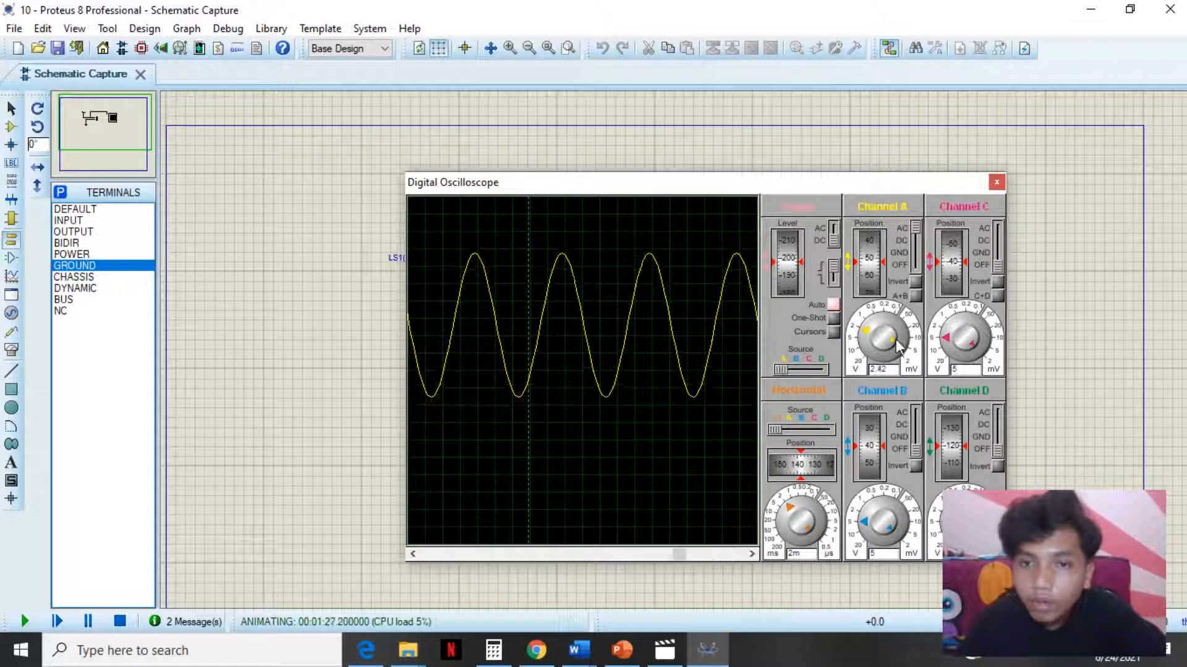
# - Fine-tune channel A's volts-per-division to 2.25 V
pyautogui.scroll(1, 896, 345)
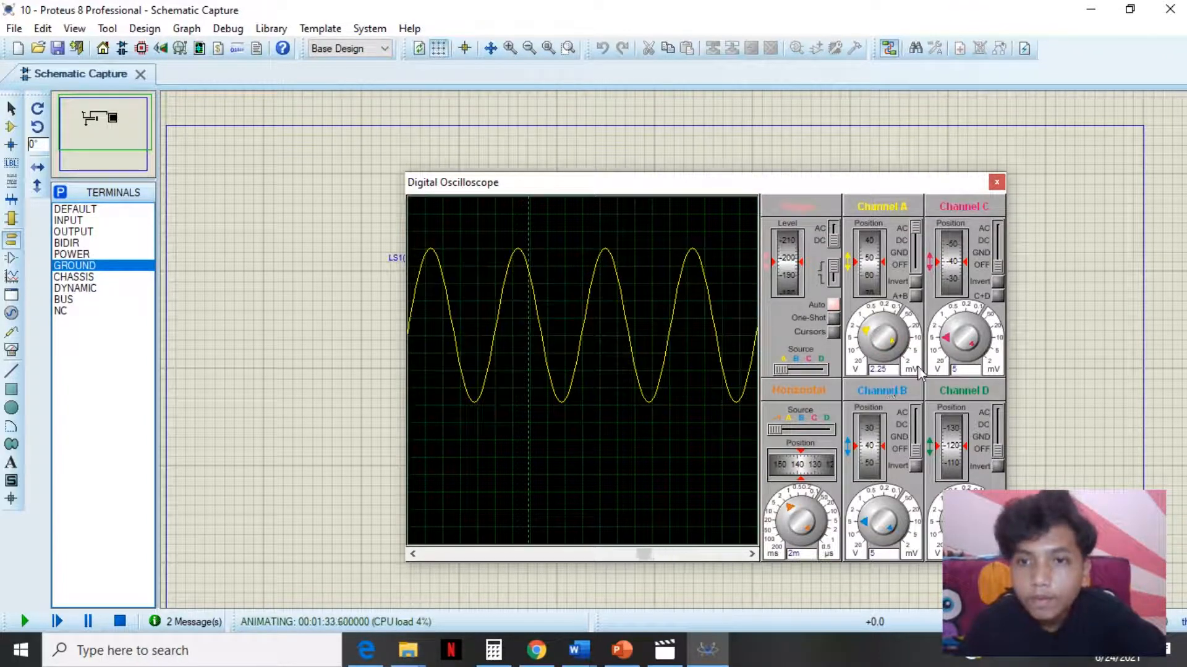
pyautogui.click(870, 337)
pyautogui.click(872, 332)
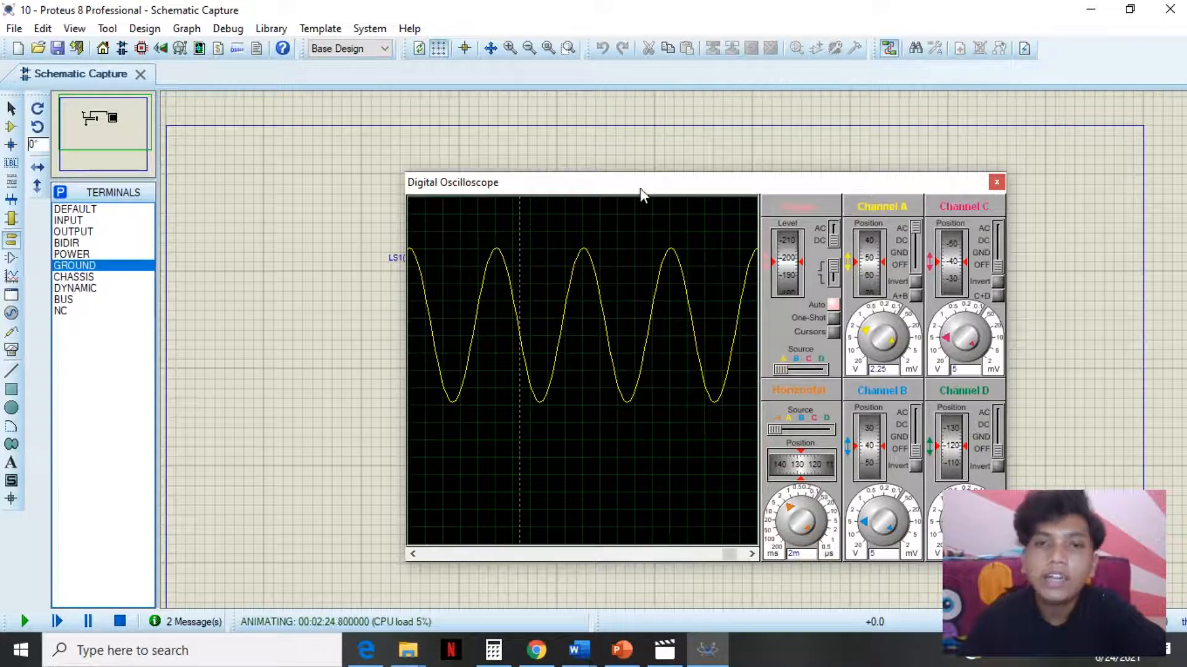
# - Set the horizontal timebase back to 1 ms per division with a position of 120
pyautogui.moveTo(637, 182); pyautogui.dragTo(627, 173)
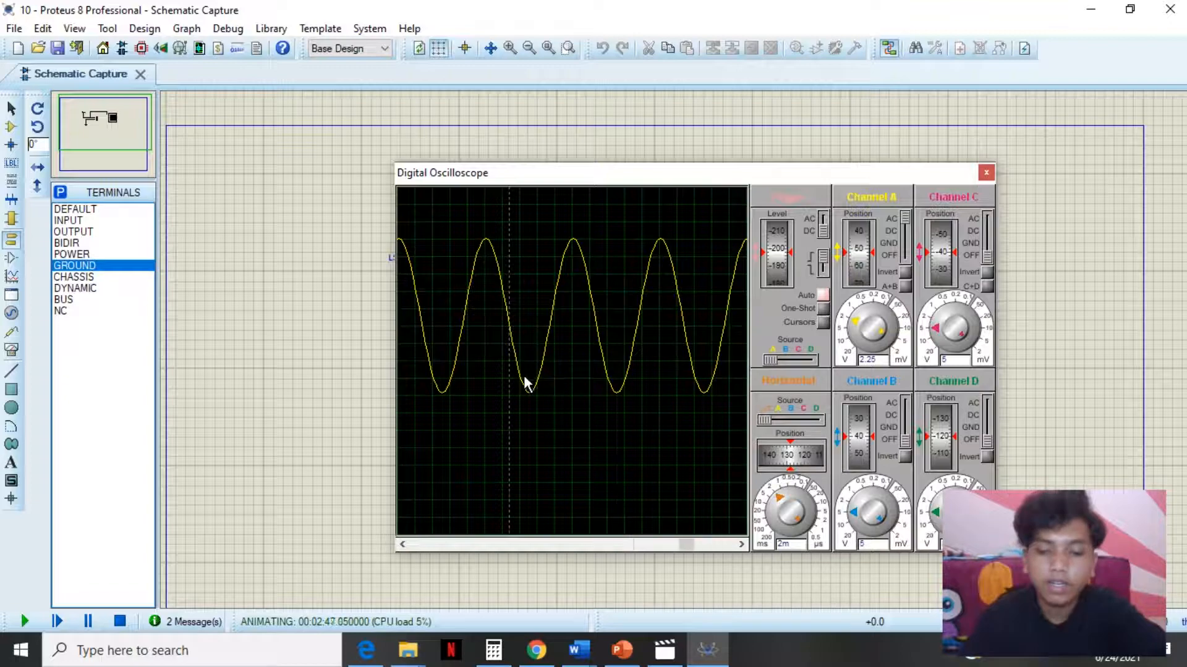
pyautogui.scroll(1, 519, 375)
pyautogui.scroll(1, 445, 338)
pyautogui.scroll(-1, 446, 338)
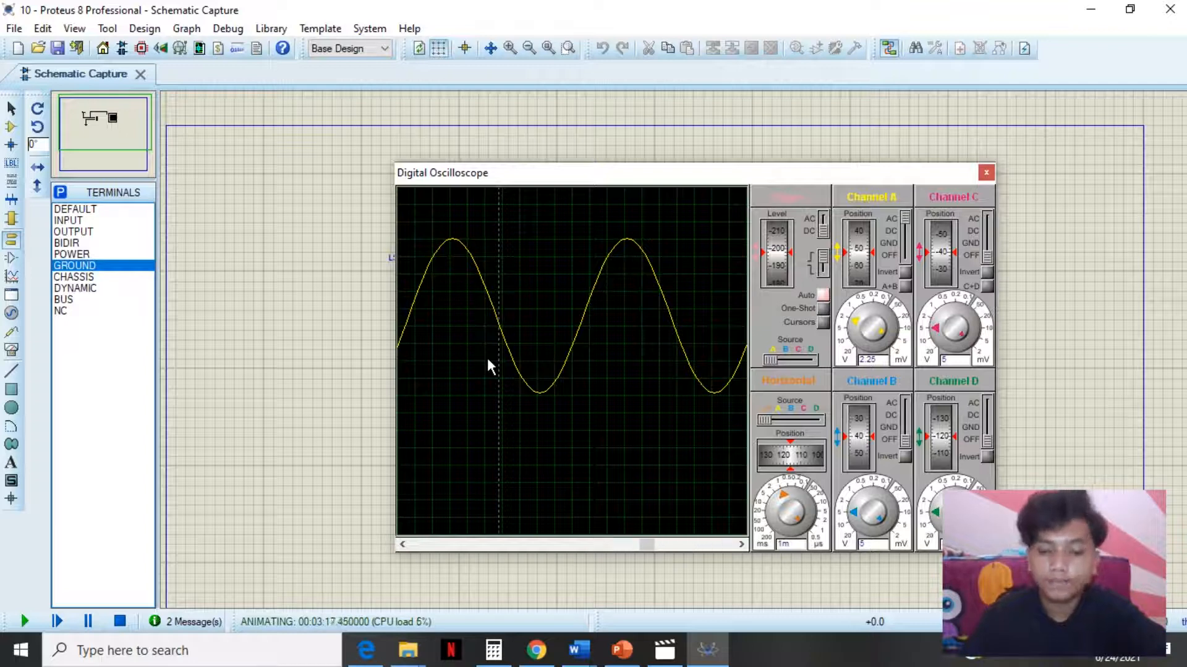
pyautogui.scroll(1, 521, 333)
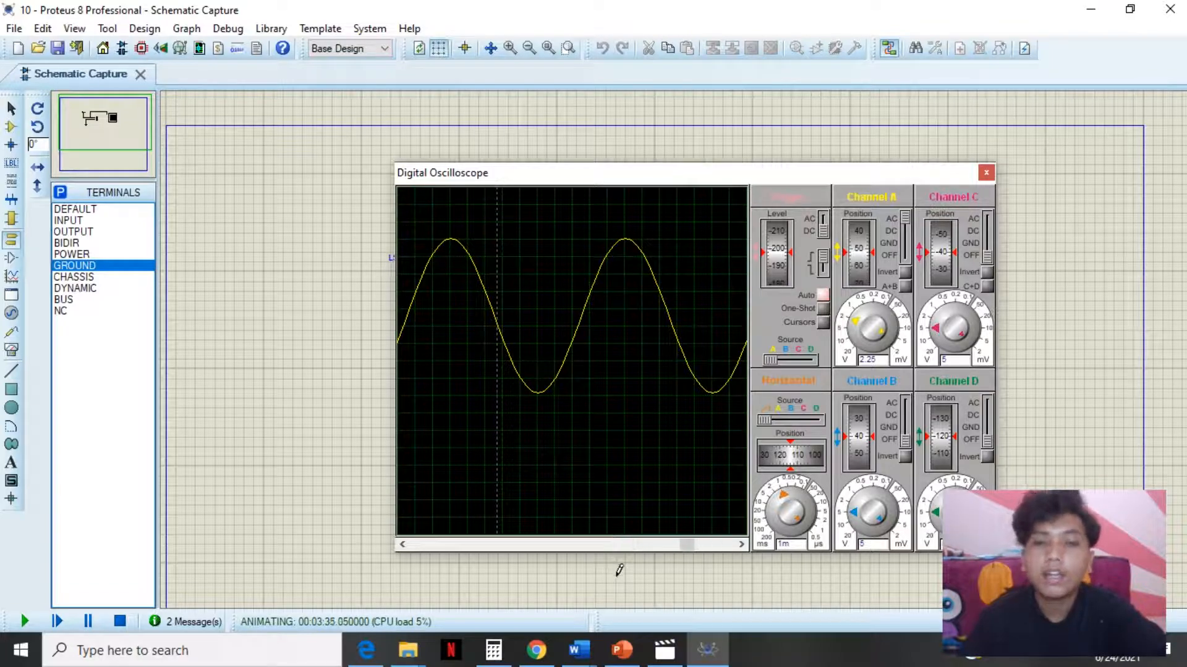
# - Switch to the PowerPoint presentation on oscilloscope controls and restore its editing window
pyautogui.click(621, 655)
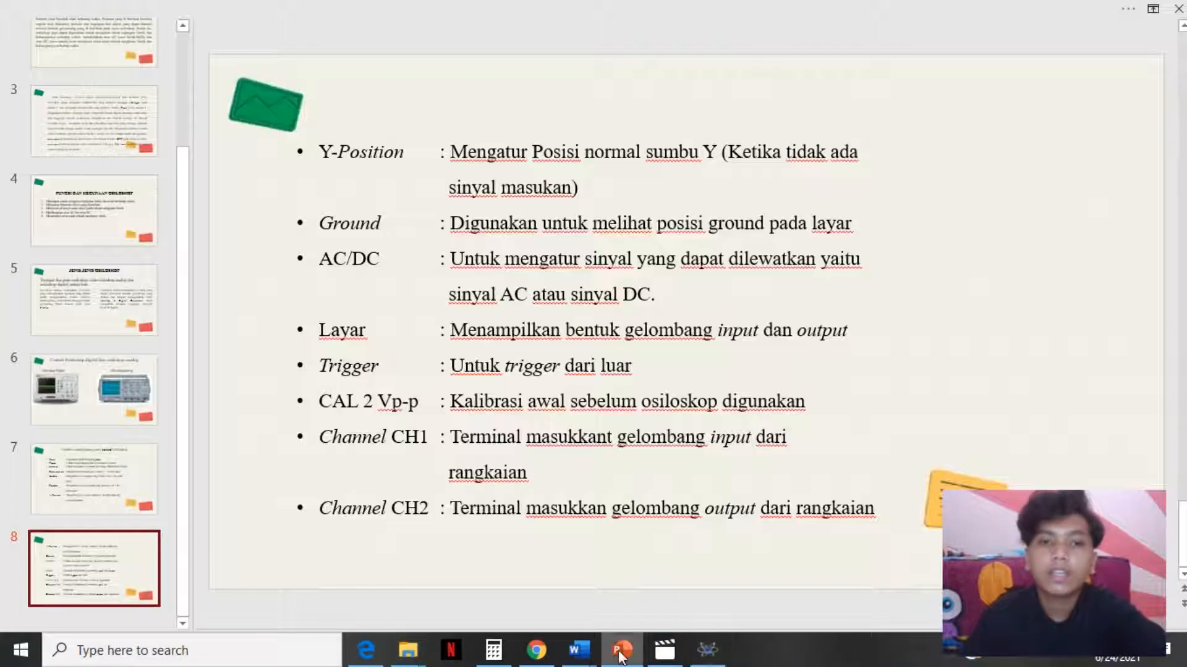
pyautogui.click(1152, 9)
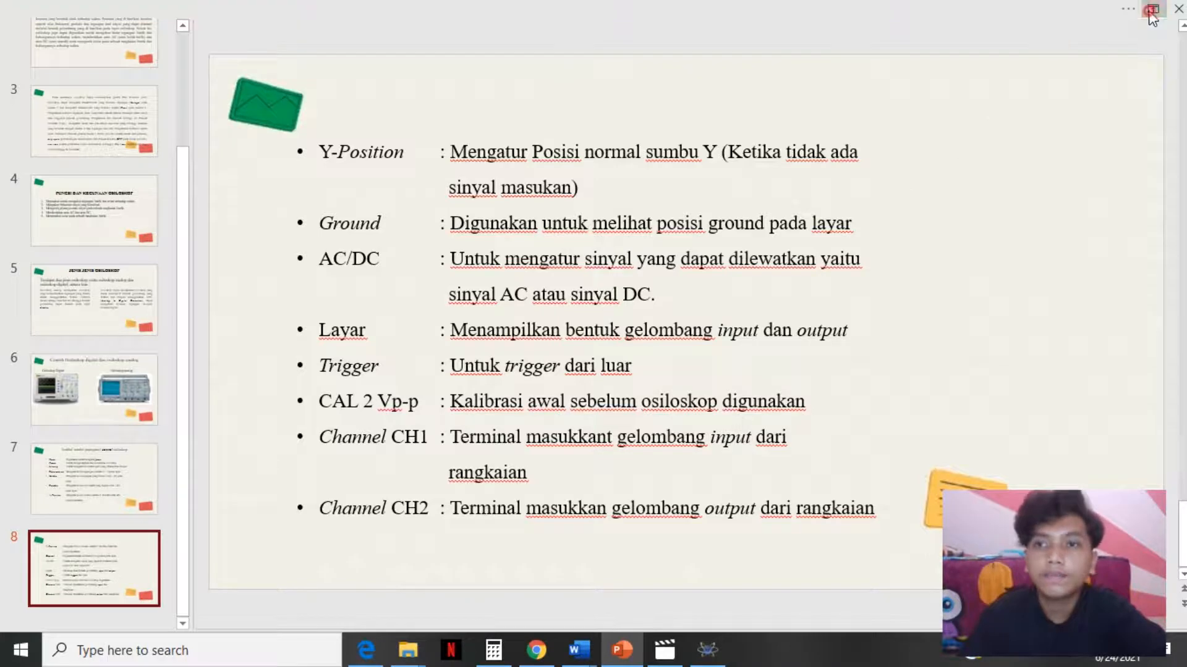
pyautogui.click(1017, 139)
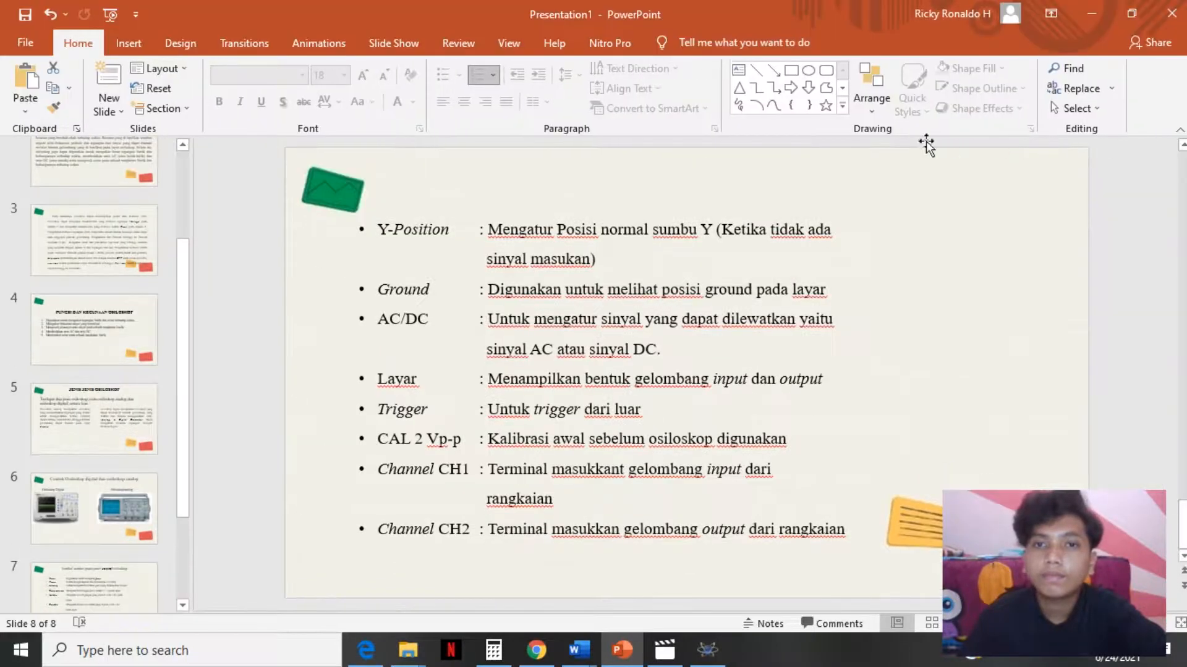